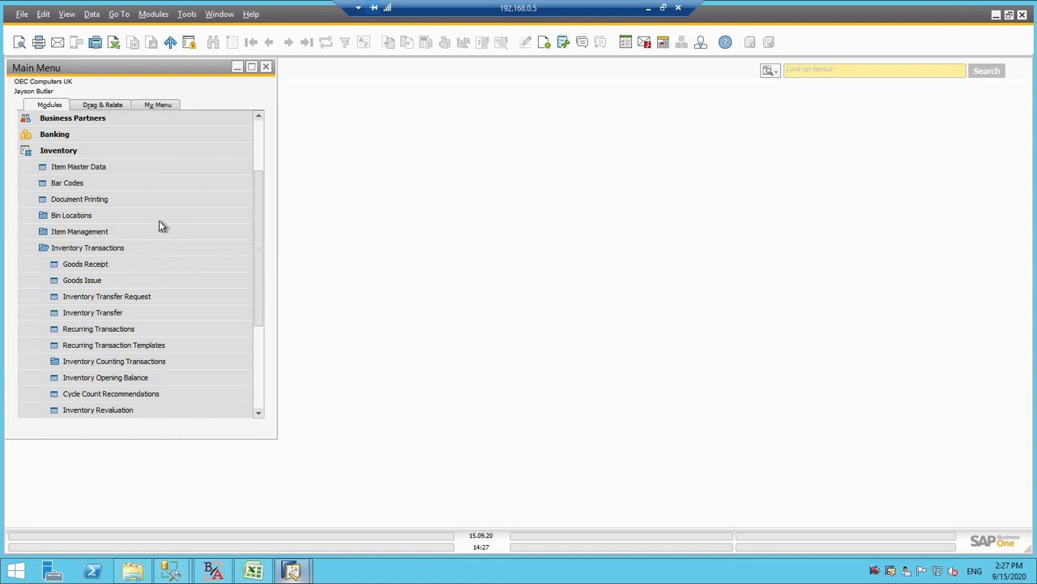
- Open a new Goods Receipt from the inventory transactions
click(56, 152)
click(72, 245)
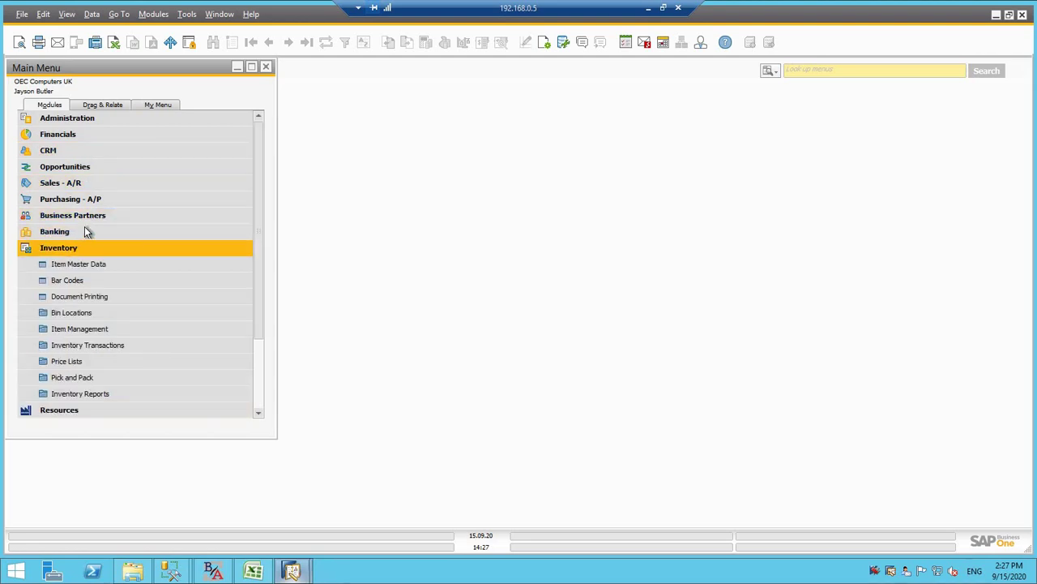
scroll(88, 232, down, 1)
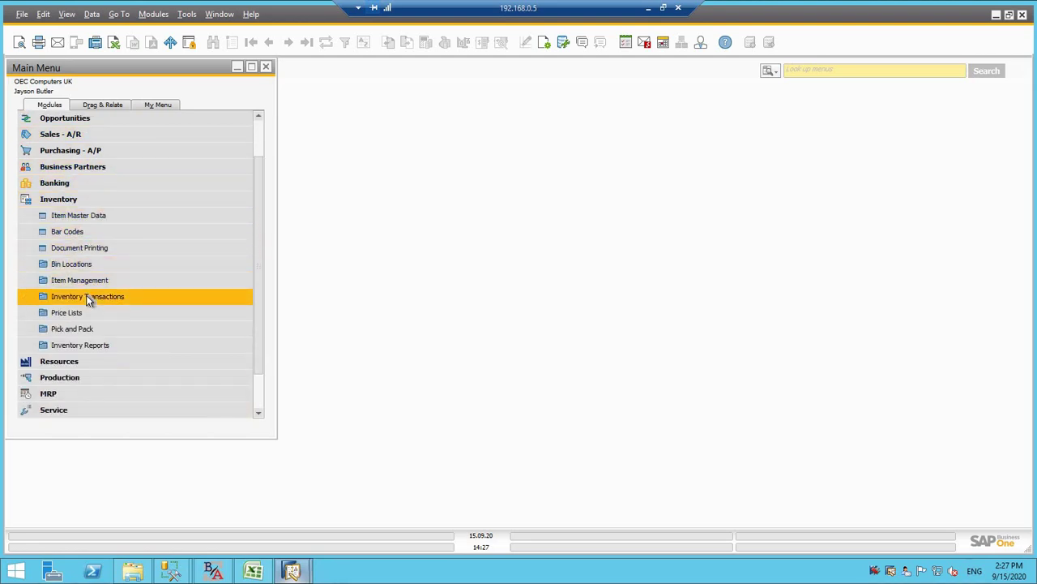
click(85, 296)
scroll(113, 229, down, 1)
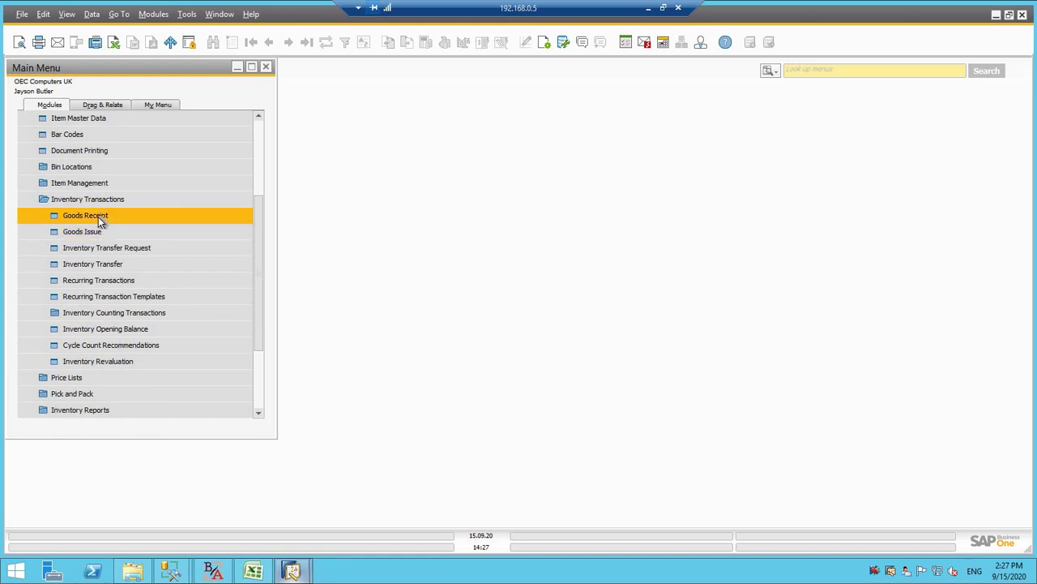
click(143, 216)
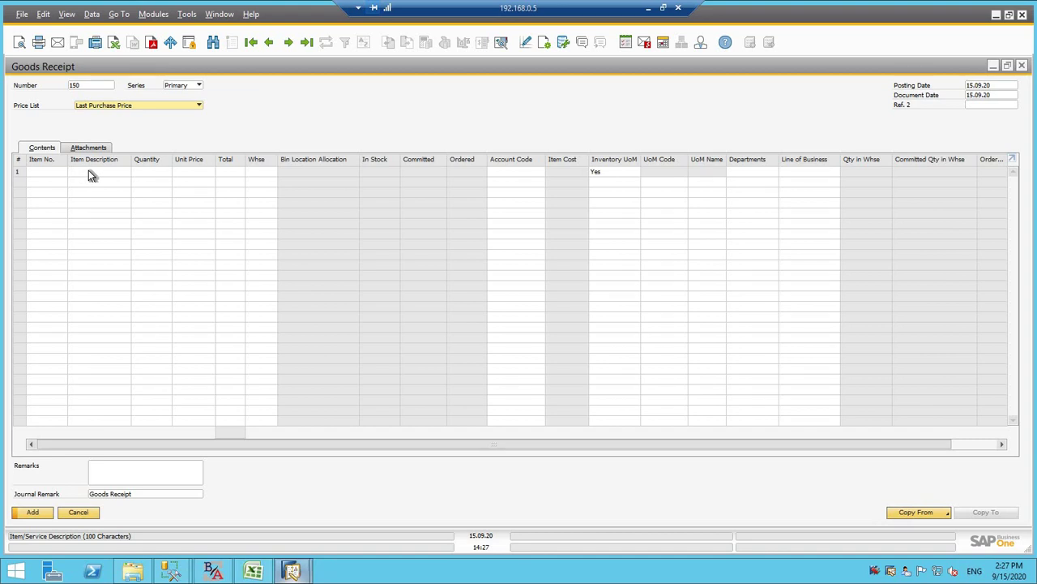
- Search the item list by description for "test" and add item TEST01 to the first row of the goods receipt
click(81, 171)
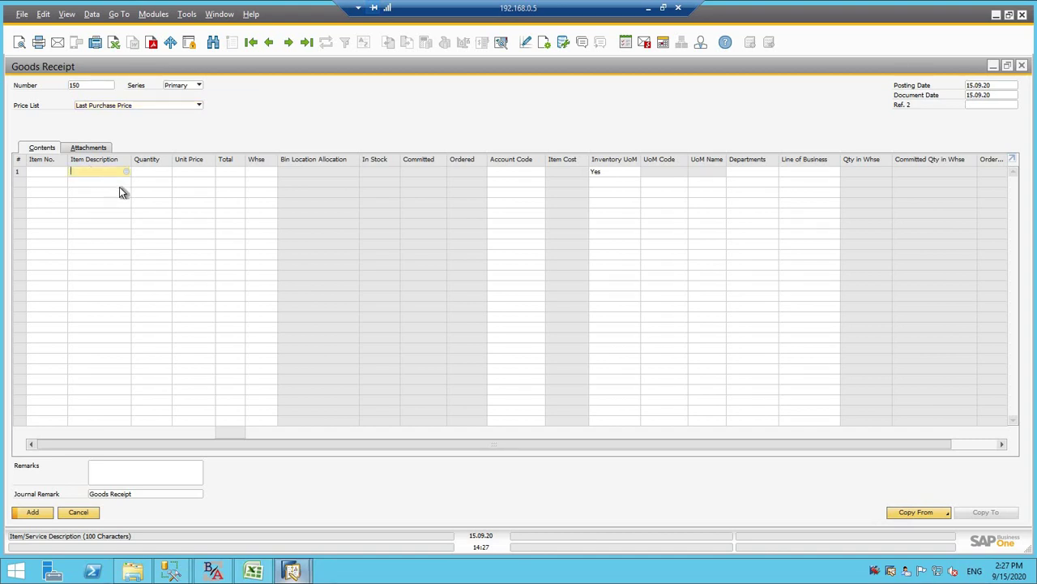
key(Tab)
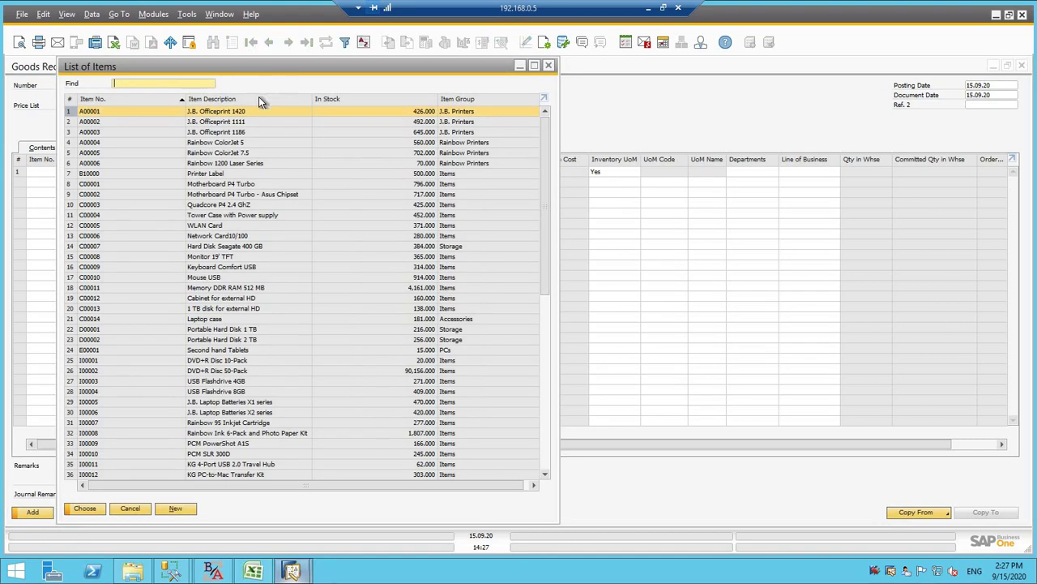
double_click(276, 99)
text(te)
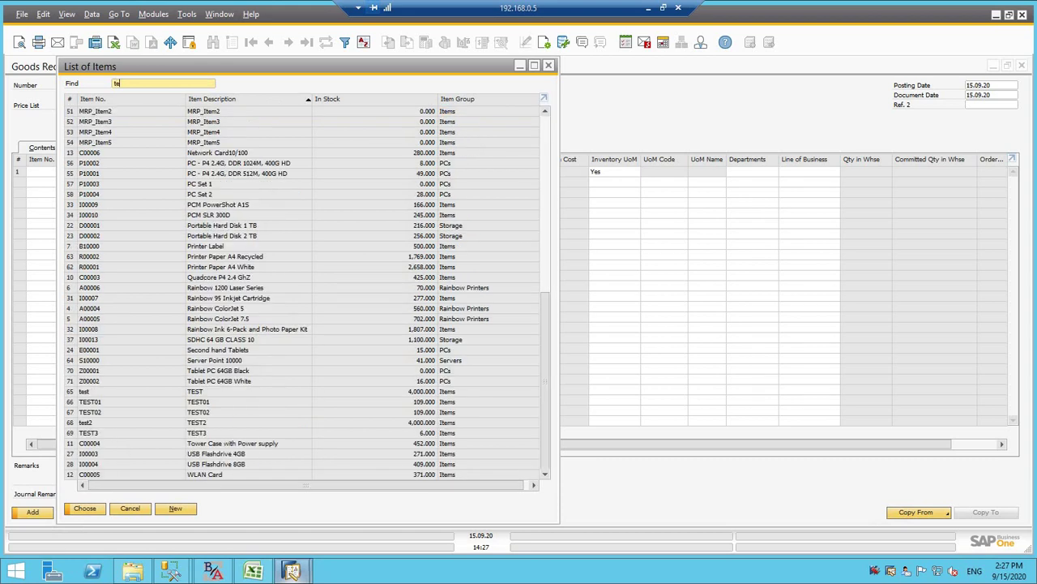
text(st)
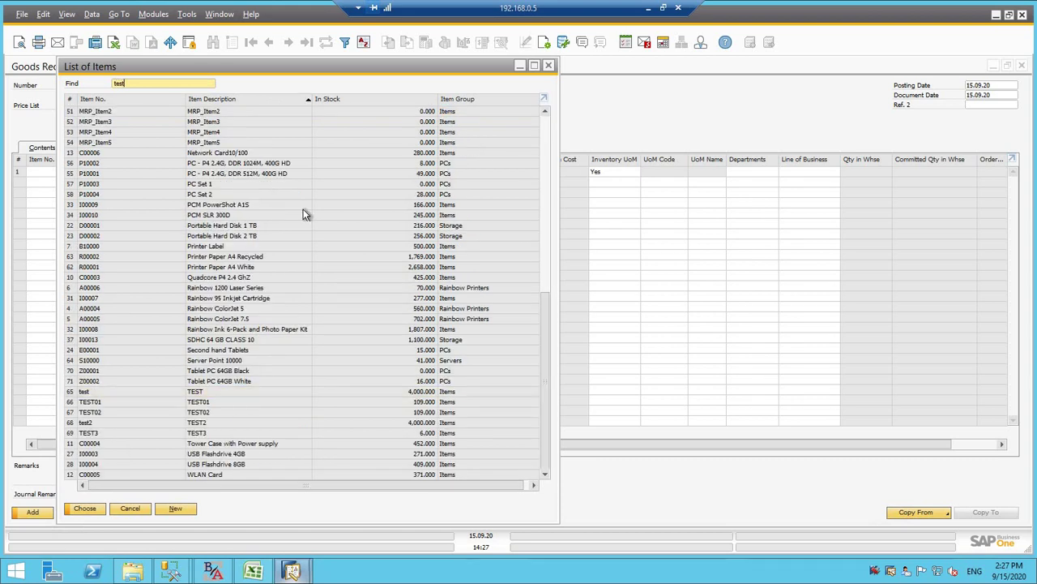
click(217, 402)
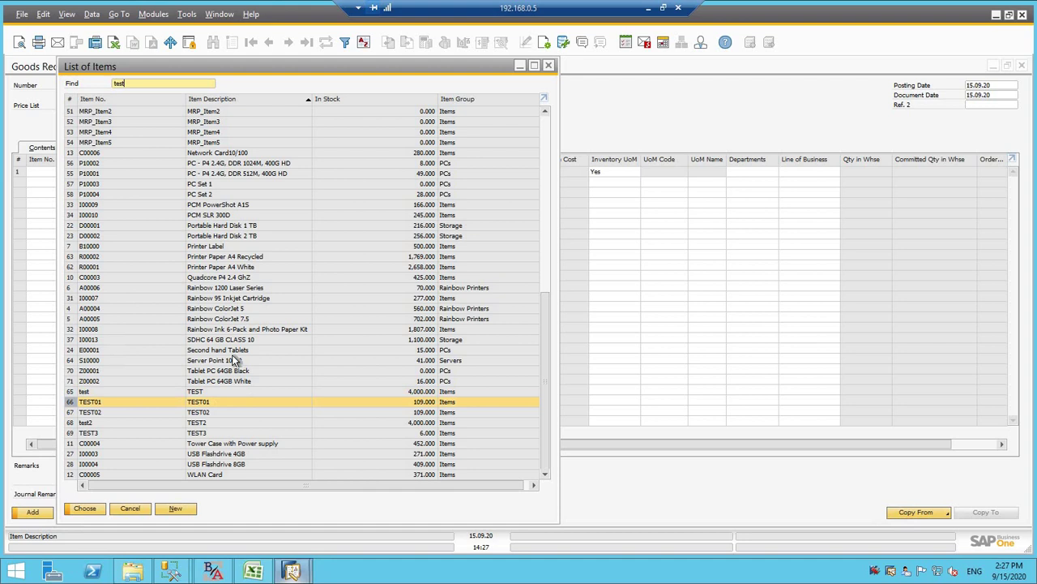
key(Return)
key(Tab)
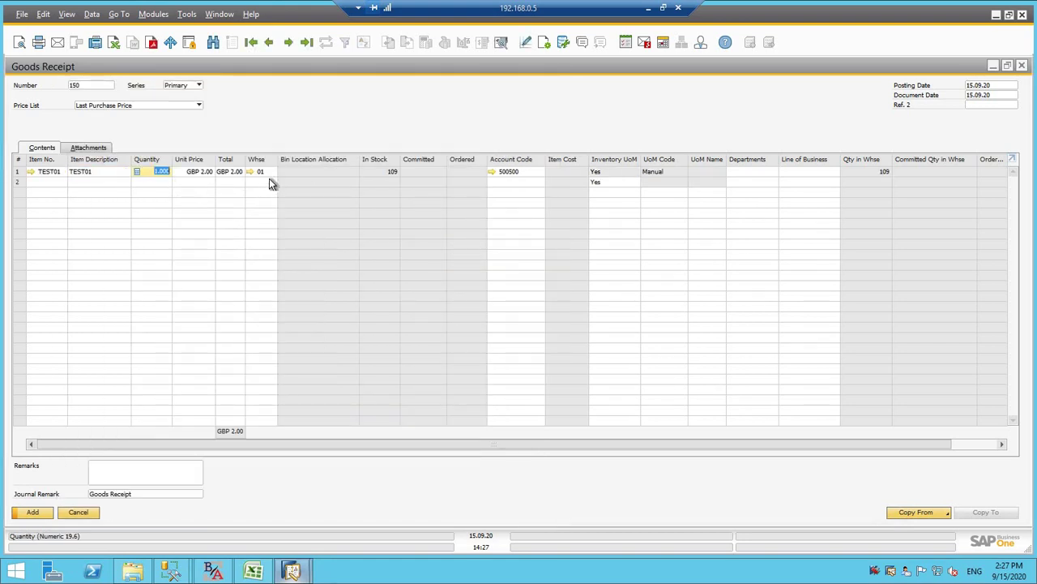
- Set the warehouse of the TEST01 row to 02, keeping the default account code
click(265, 171)
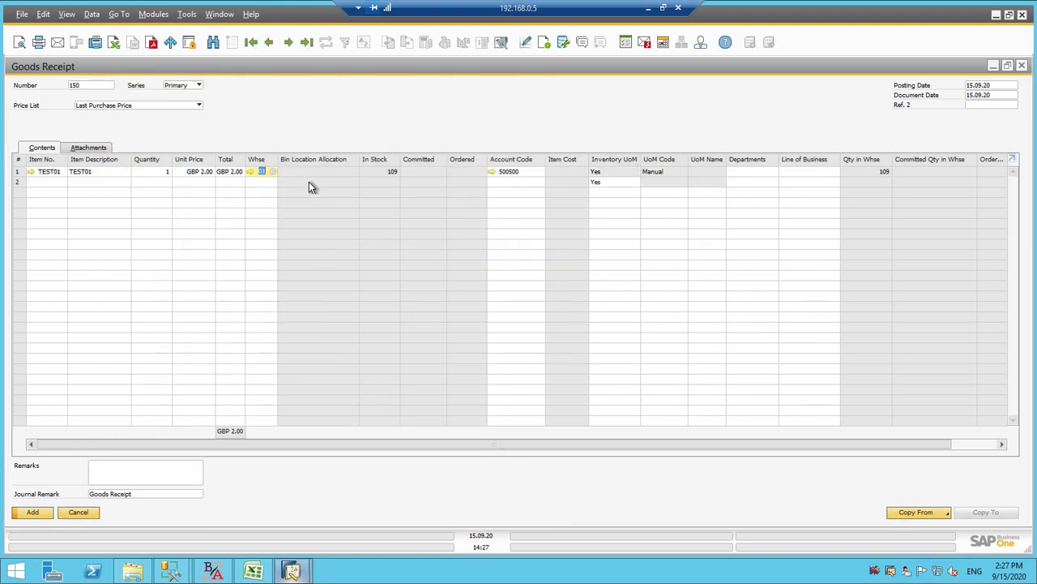
key(Tab)
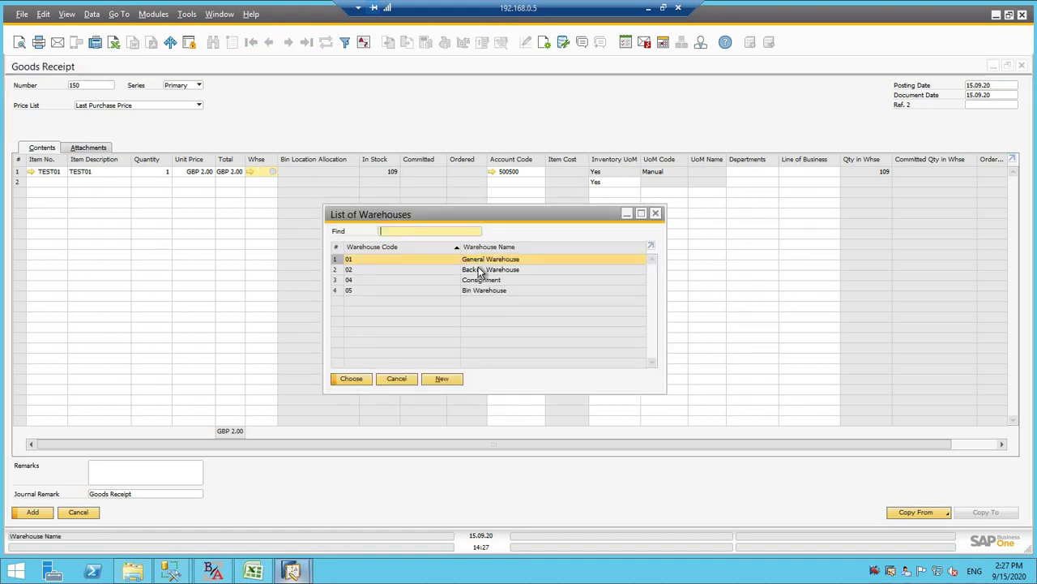
double_click(486, 269)
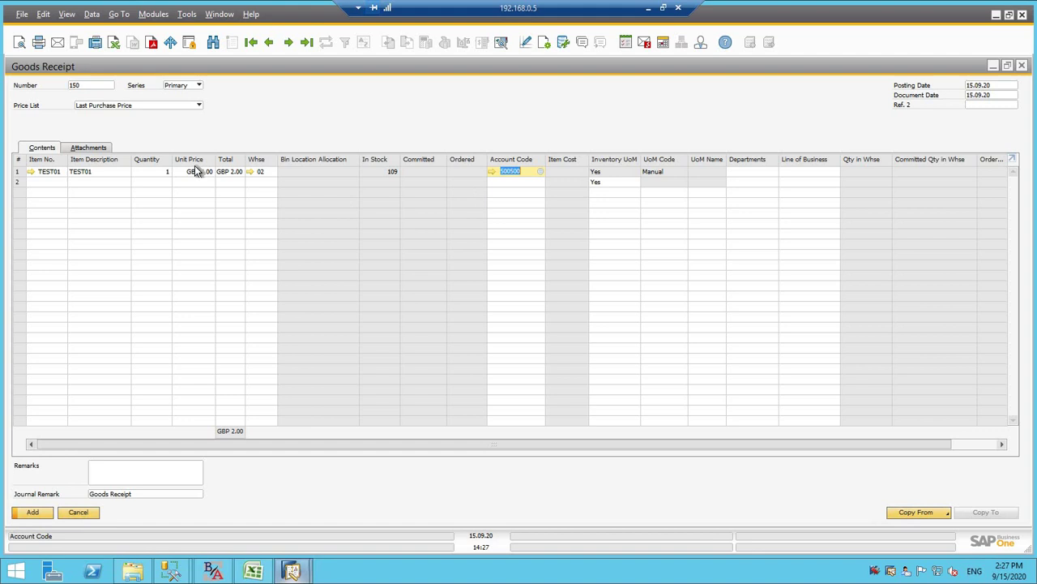
key(Tab)
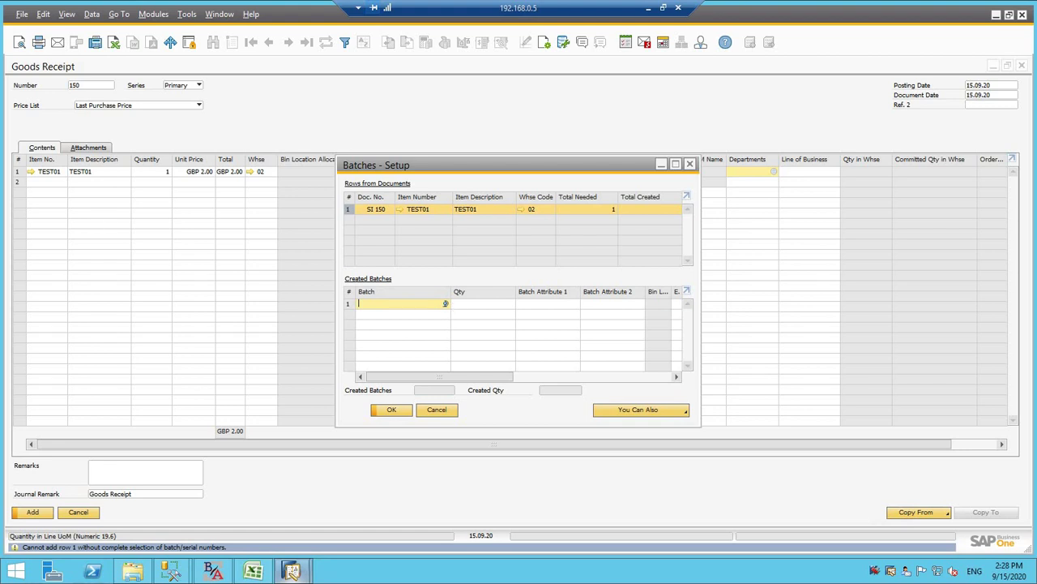
text(B)
text(2020091)
text(5150)
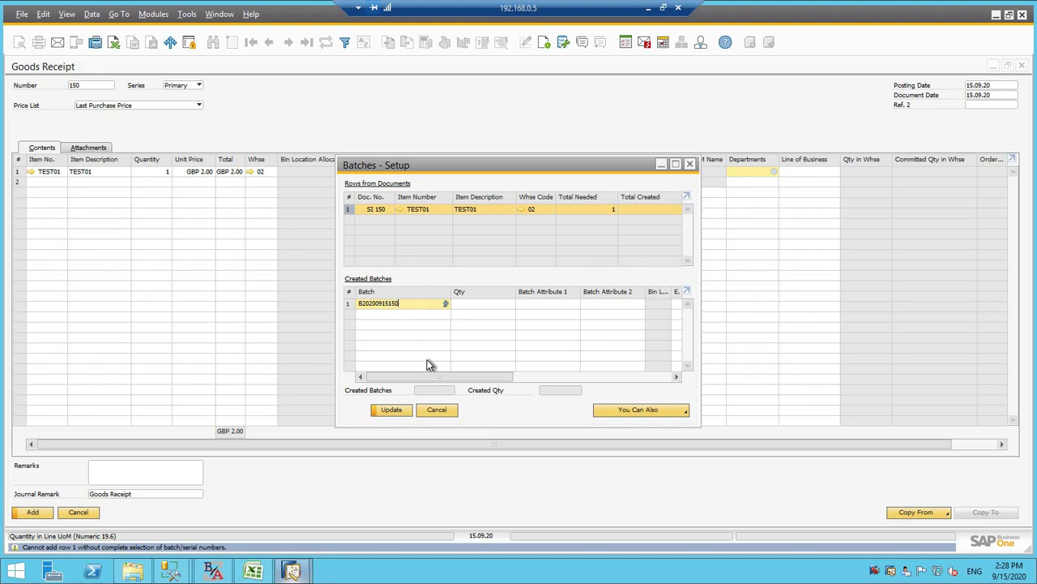
key(Tab)
click(397, 412)
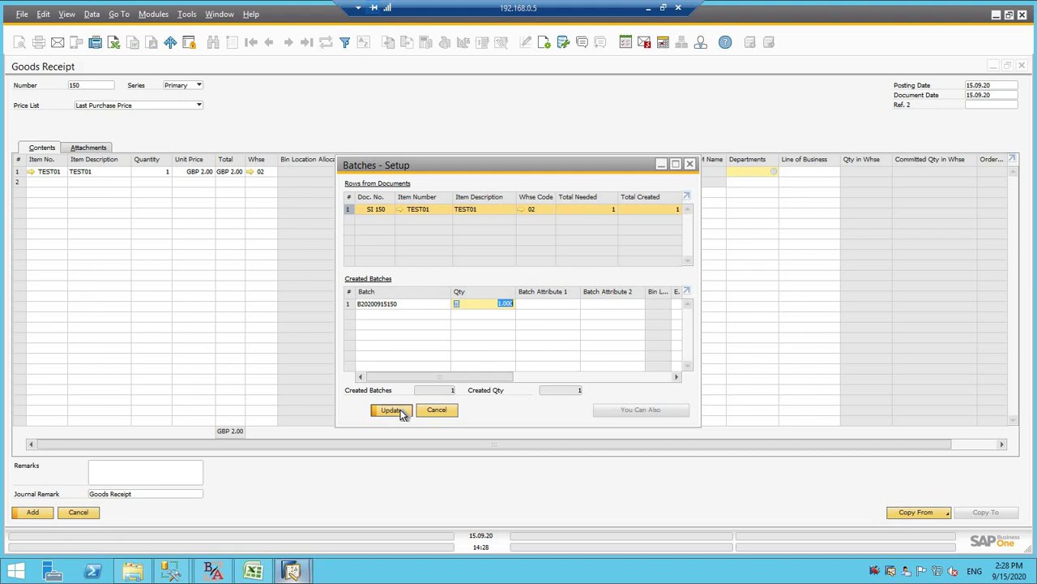
click(392, 409)
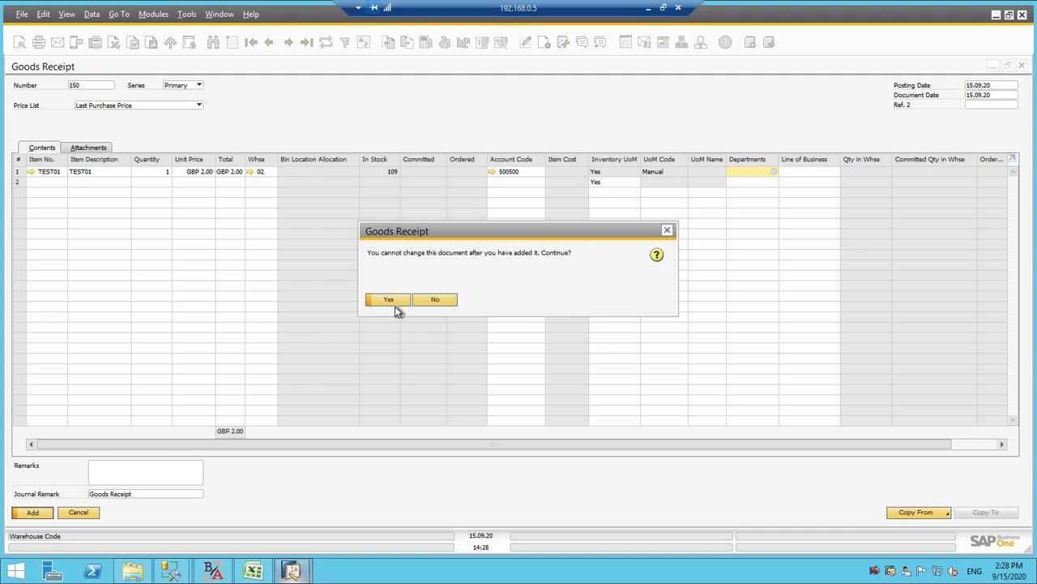
click(389, 301)
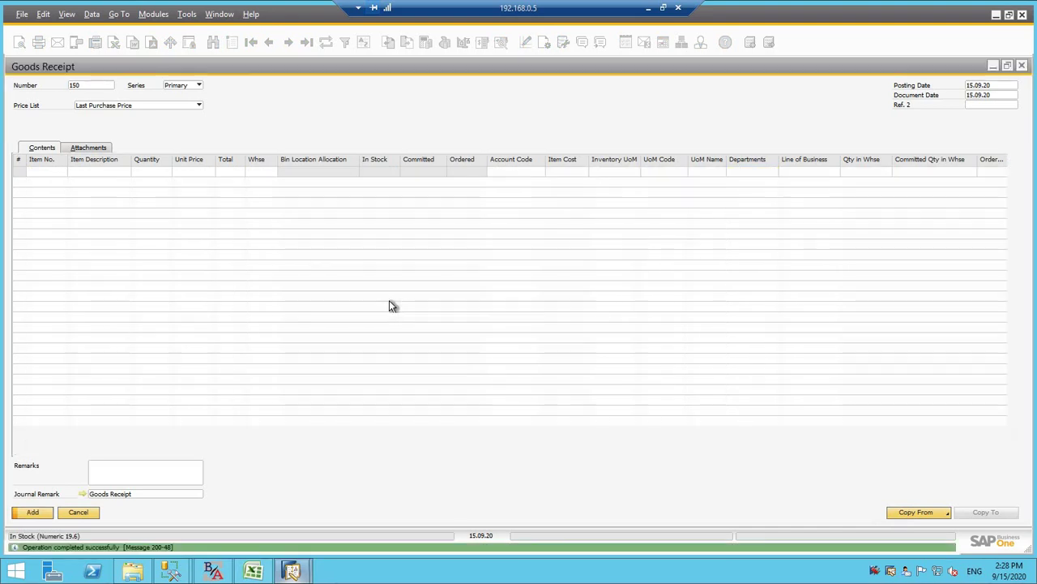
- Examine the posted goods receipt and its journal entry, then close both documents
key(ctrl+Page_Up)
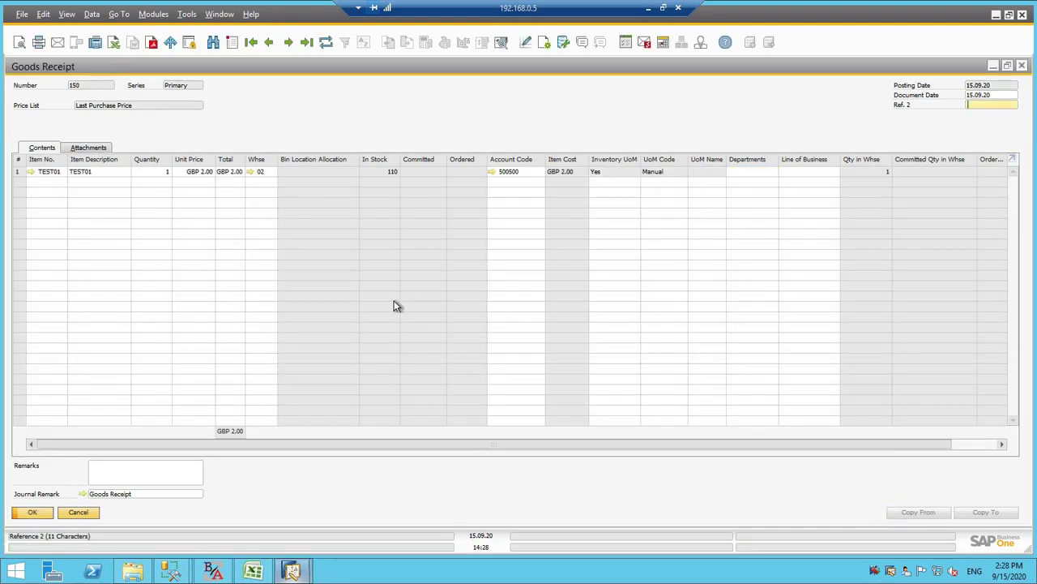
click(82, 495)
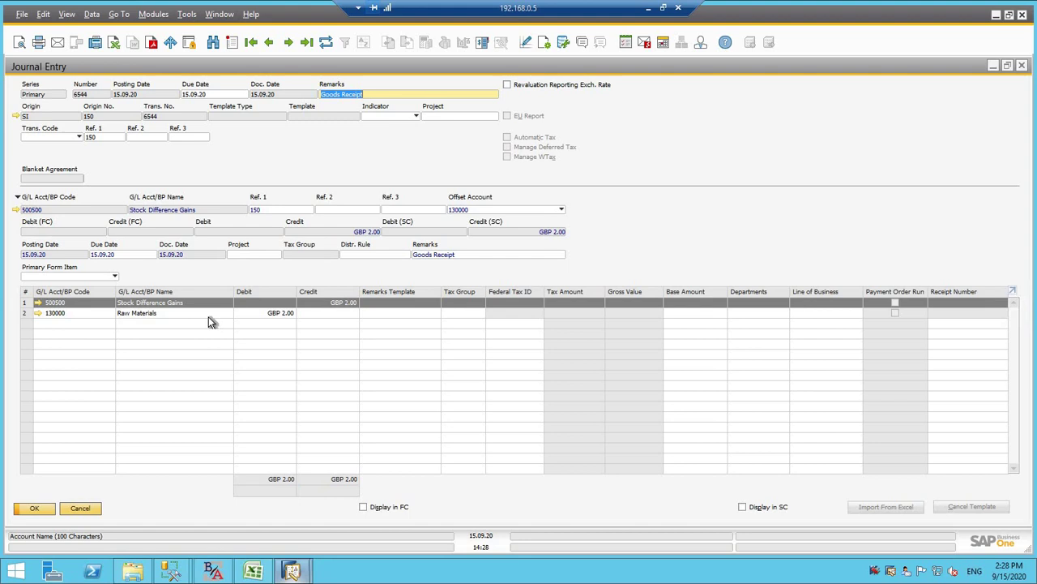
key(Escape)
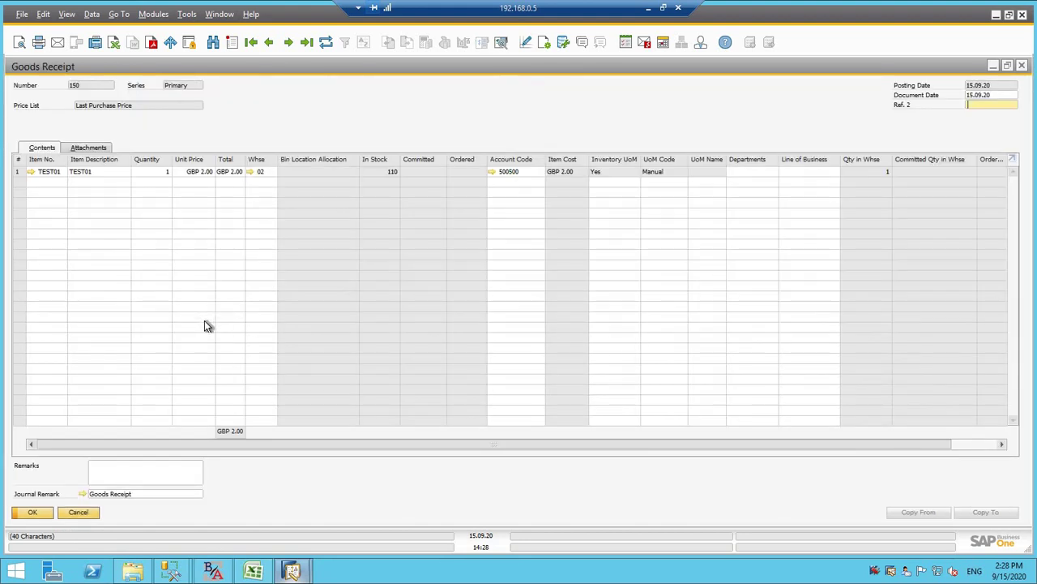
key(Escape)
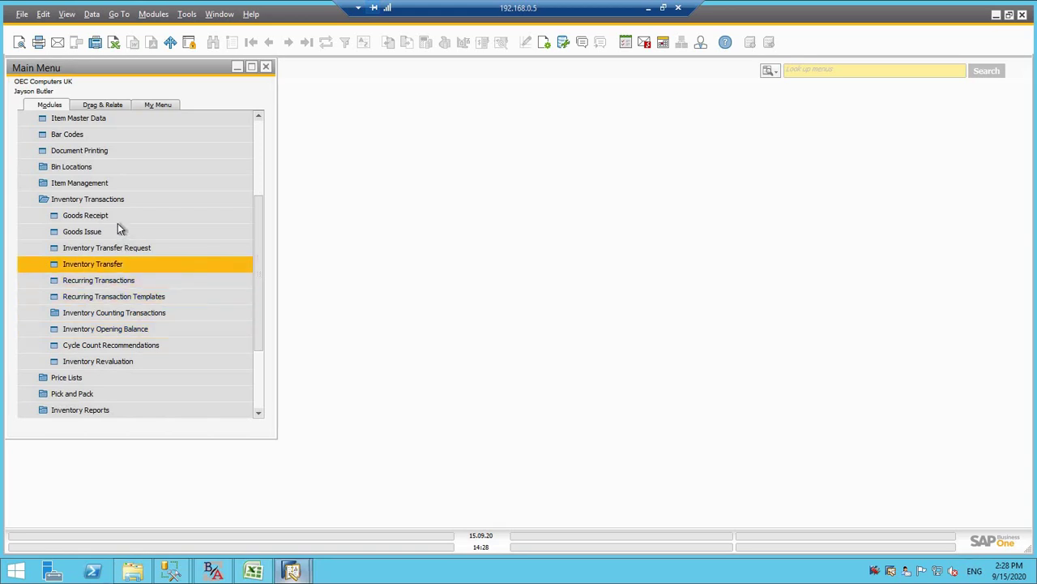
- Start a new Goods Issue in a maximized window and add item TEST02 to its first row
click(135, 231)
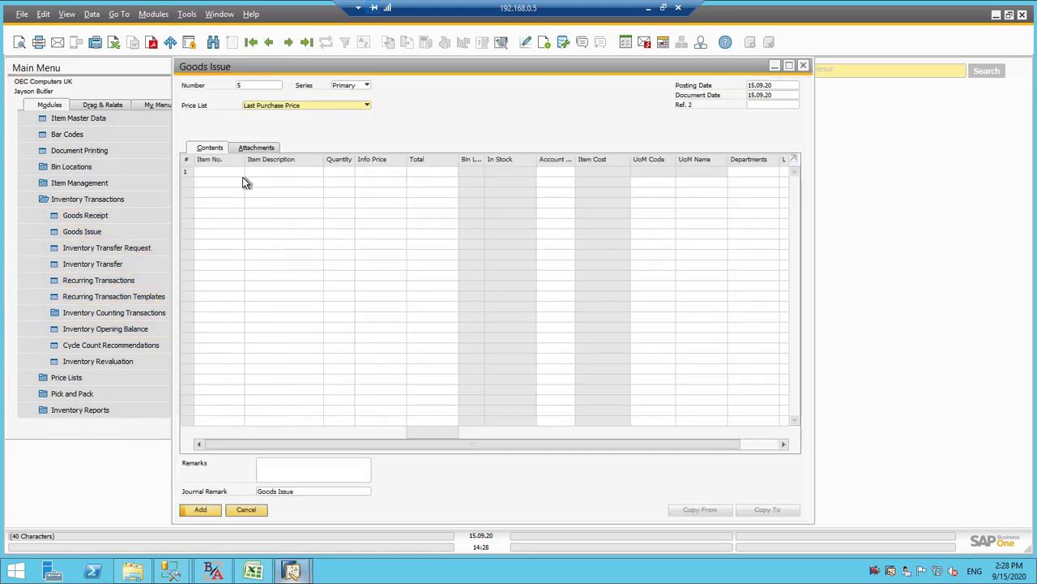
click(790, 65)
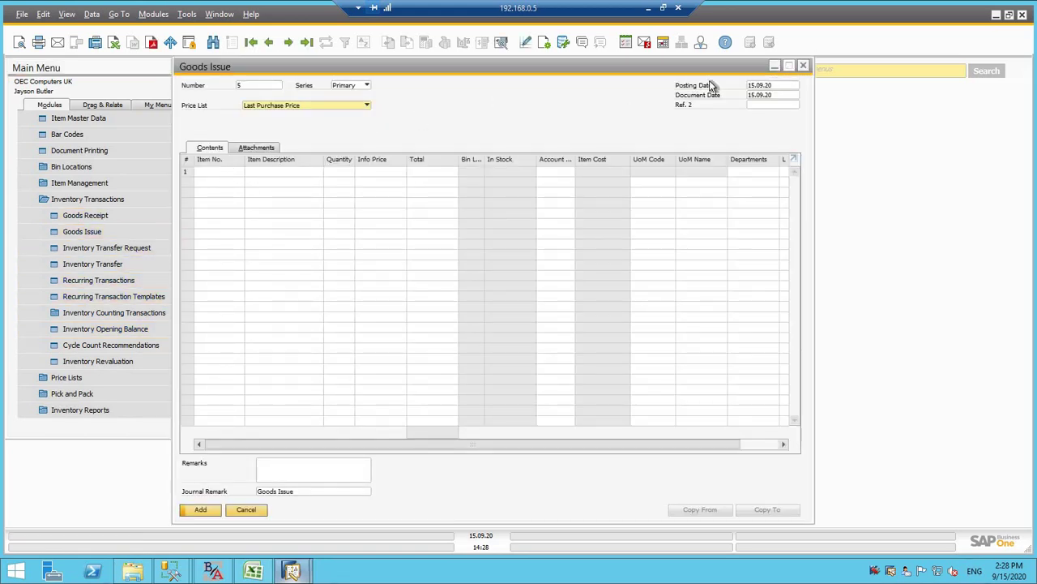
click(150, 172)
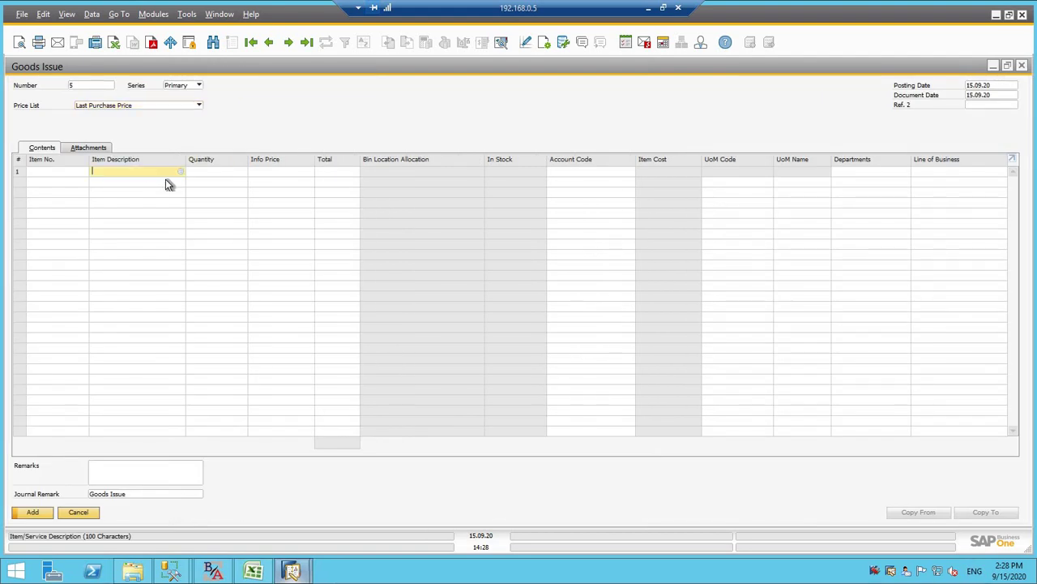
key(Tab)
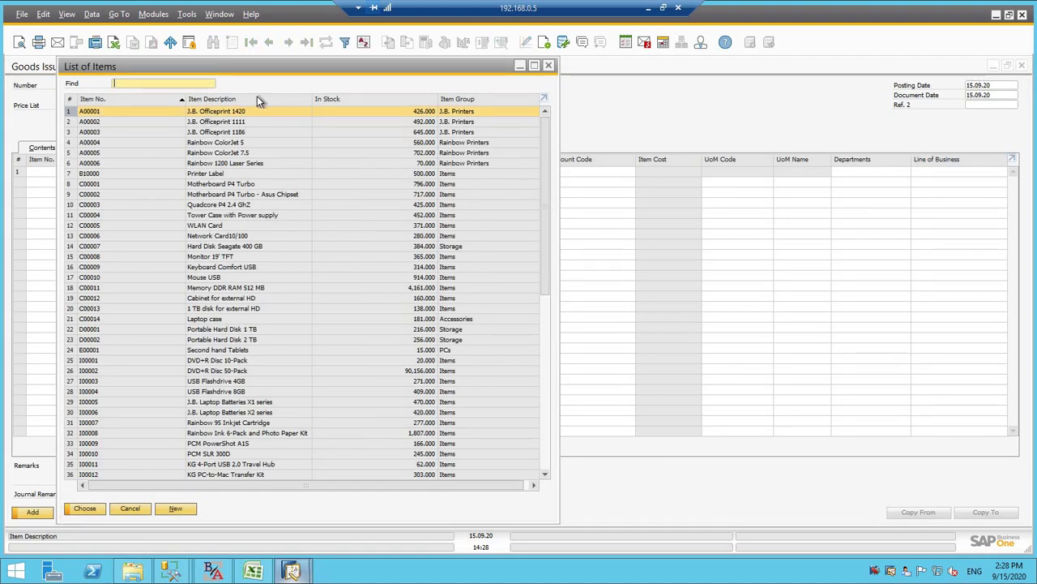
double_click(321, 100)
text(tes)
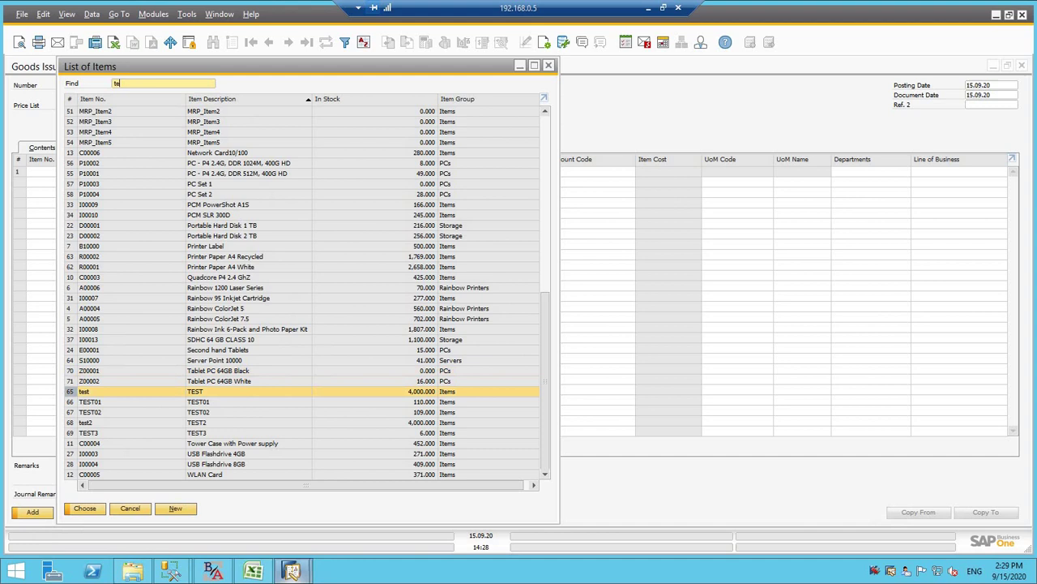
double_click(200, 412)
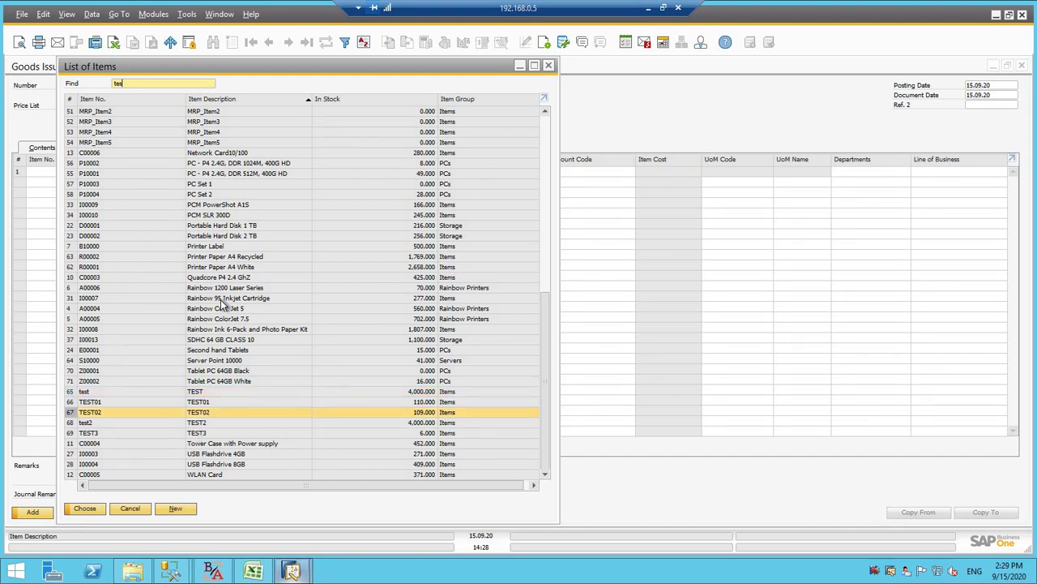
key(Tab)
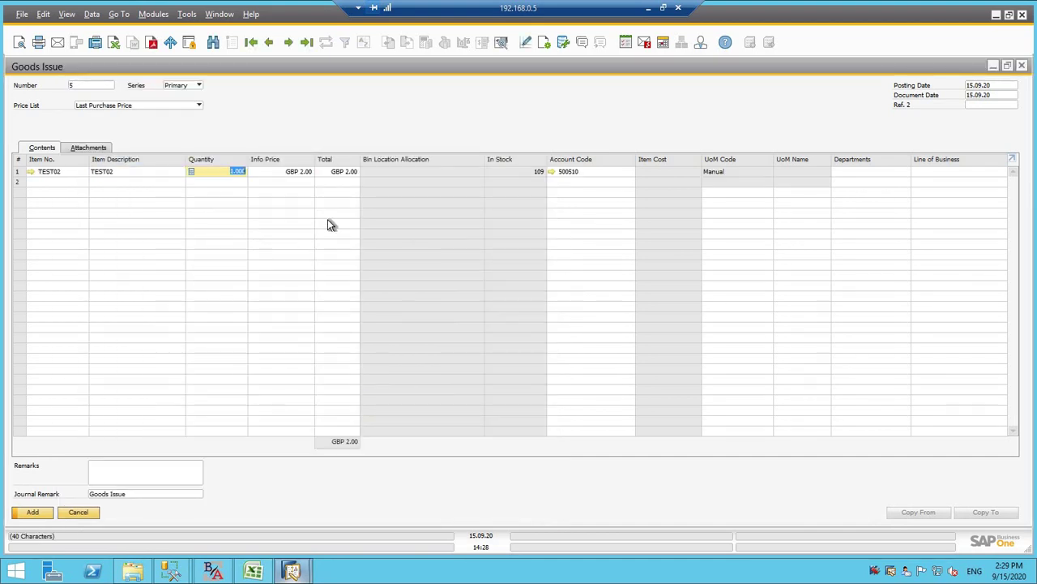
key(Tab)
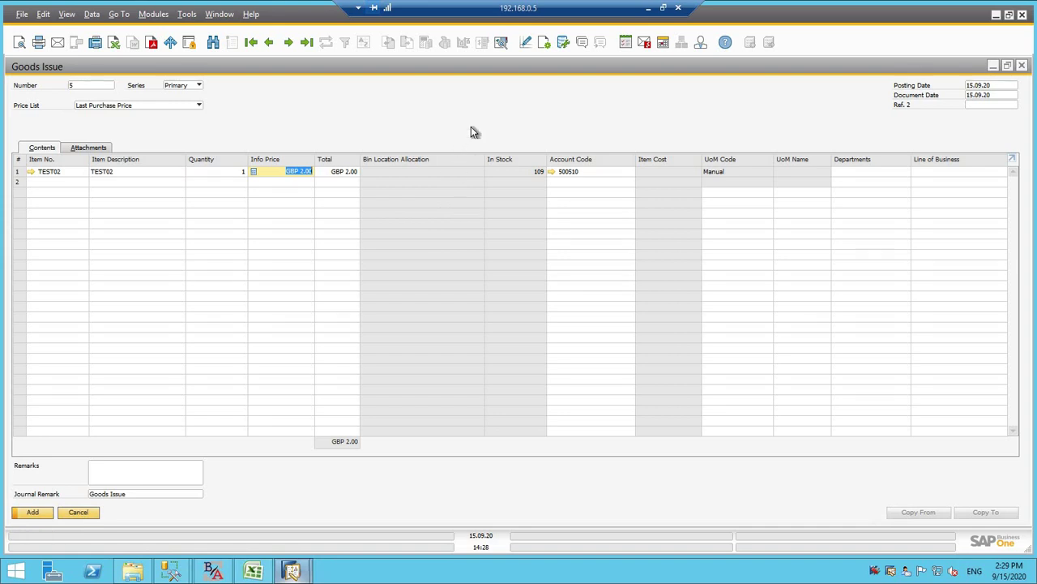
right_click(500, 107)
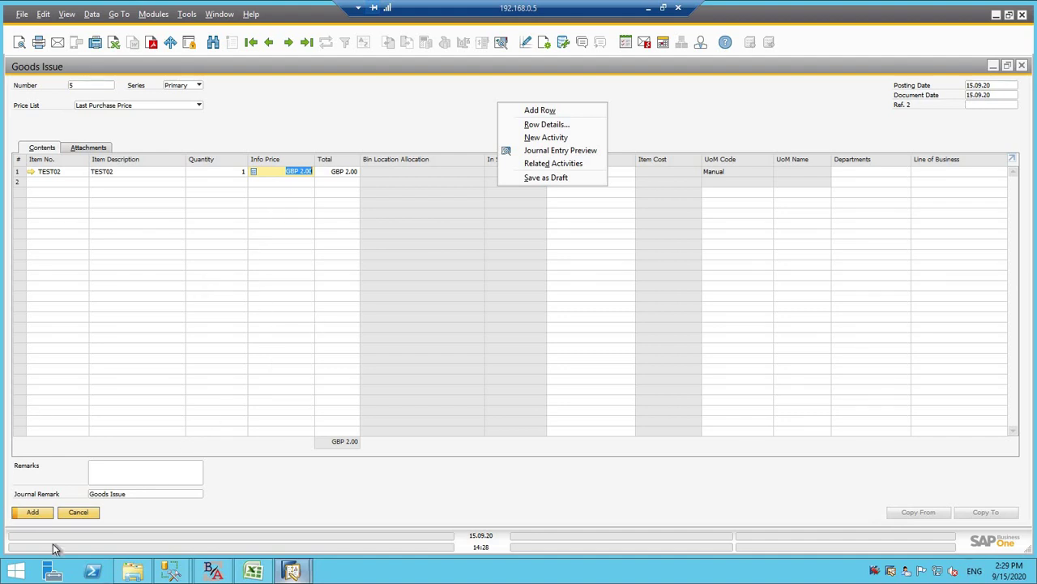
- Allocate the batch for the TEST02 row by automatic selection and post the goods issue
click(32, 512)
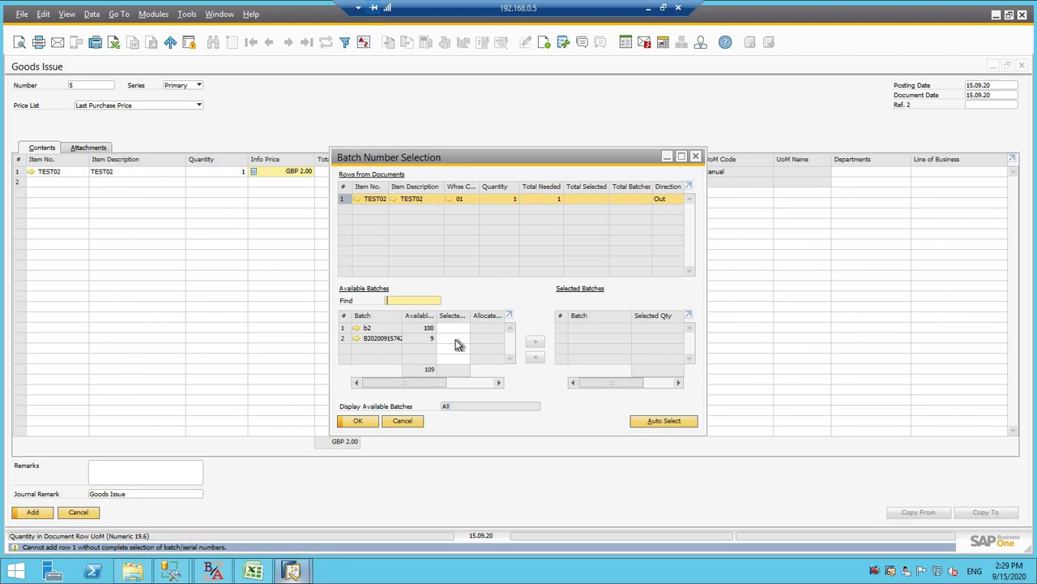
click(675, 421)
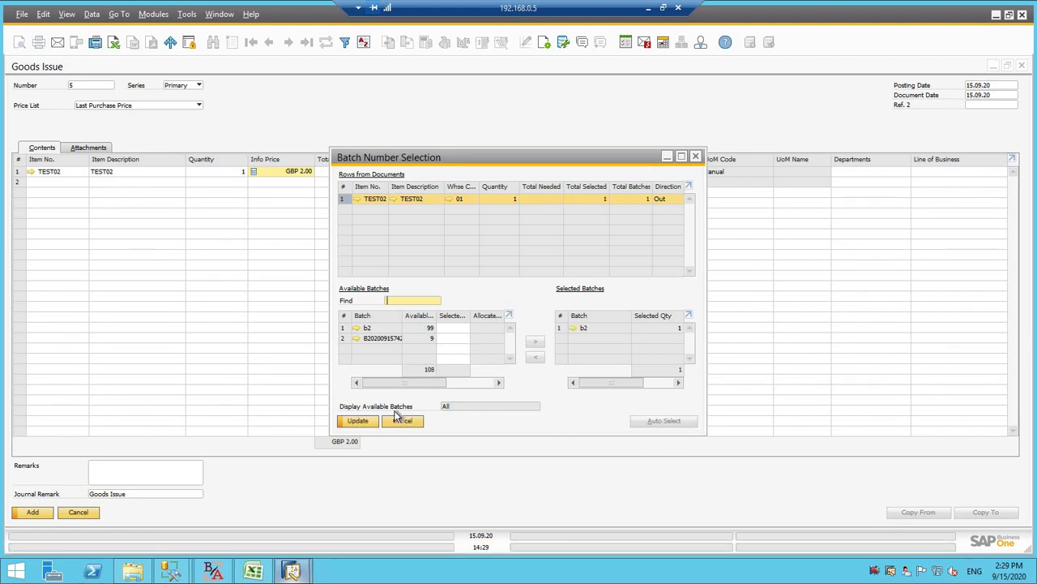
click(358, 422)
click(360, 422)
click(32, 511)
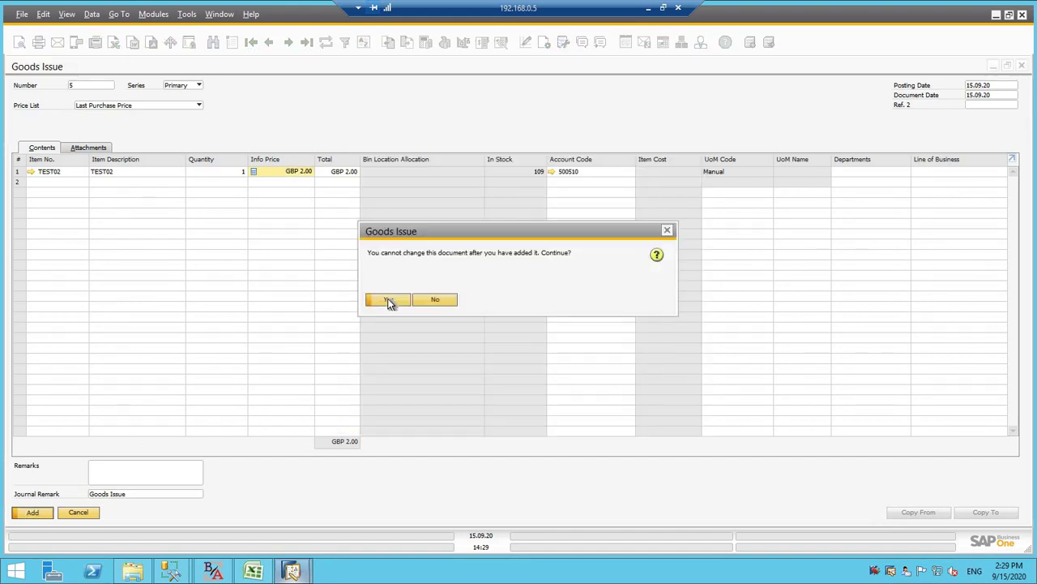
click(389, 301)
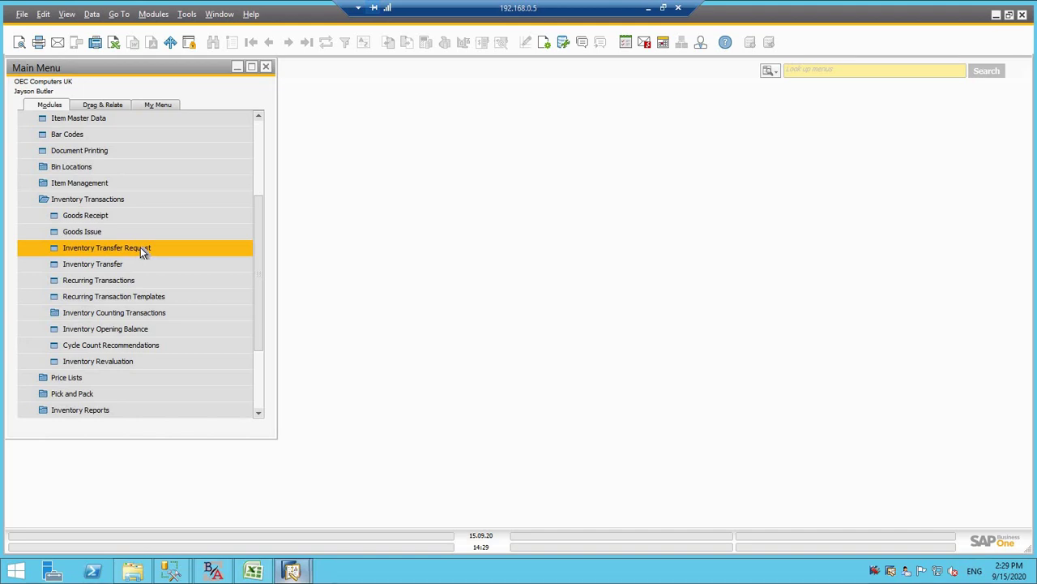
- Start a new Inventory Transfer Request in a maximized window and add item TEST01 to its first row
click(140, 248)
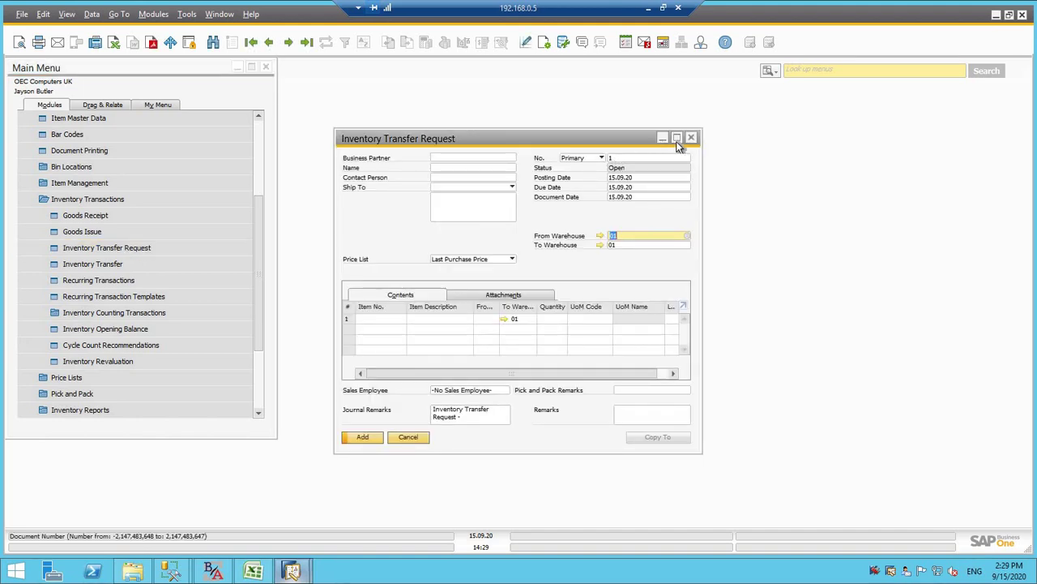
click(677, 138)
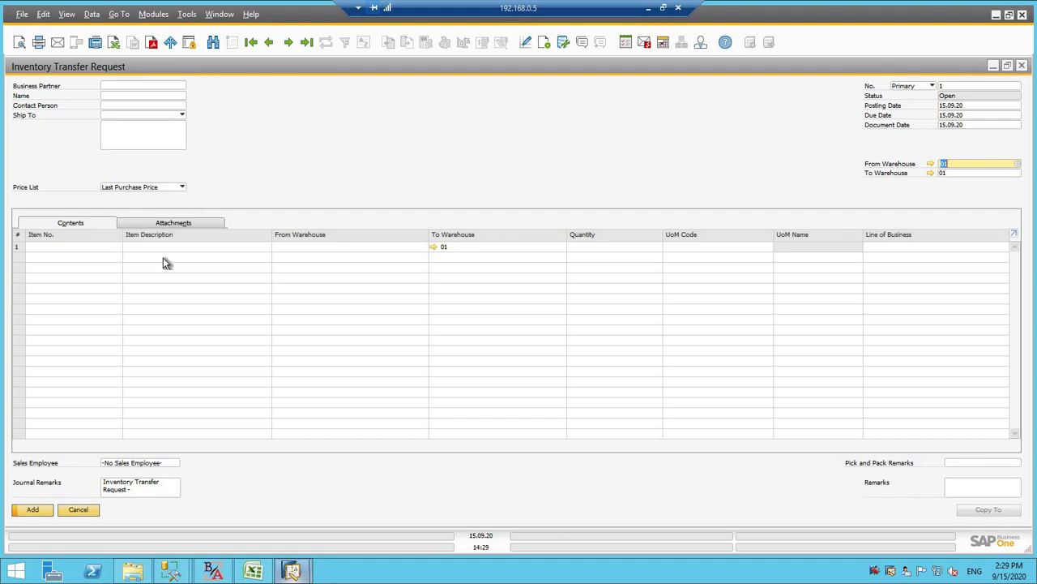
click(103, 250)
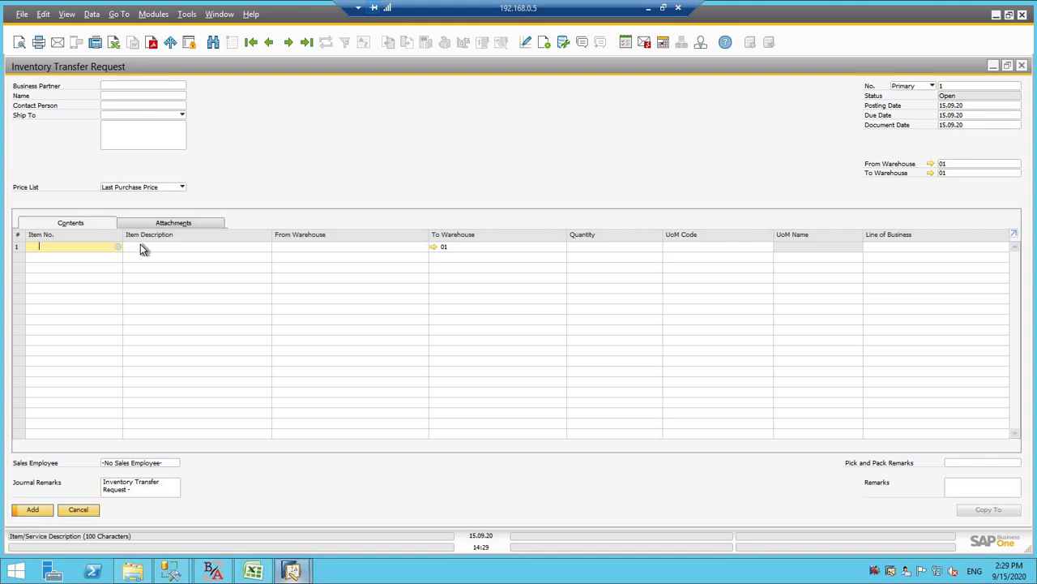
key(Tab)
double_click(257, 98)
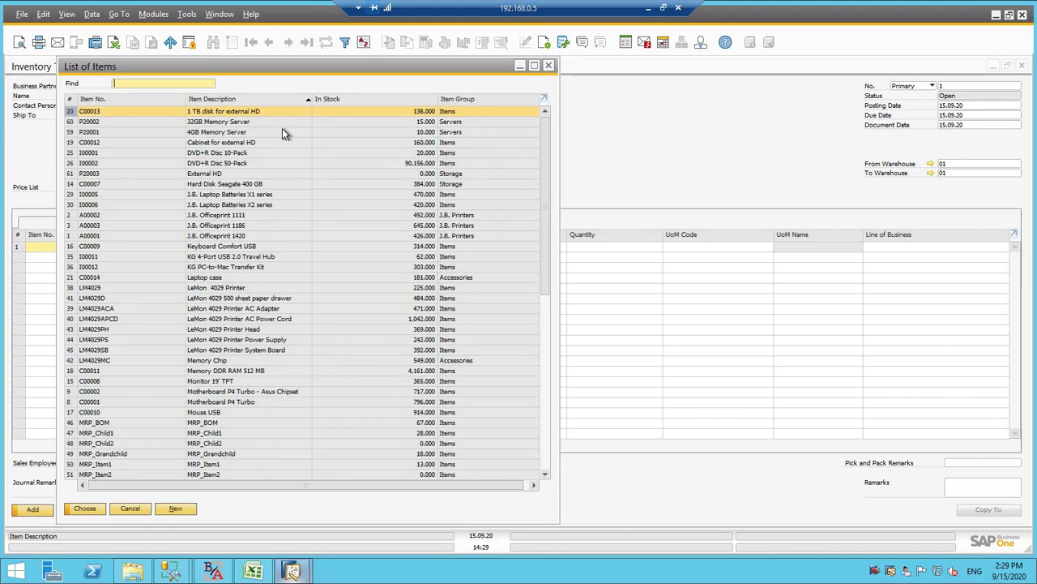
text(test)
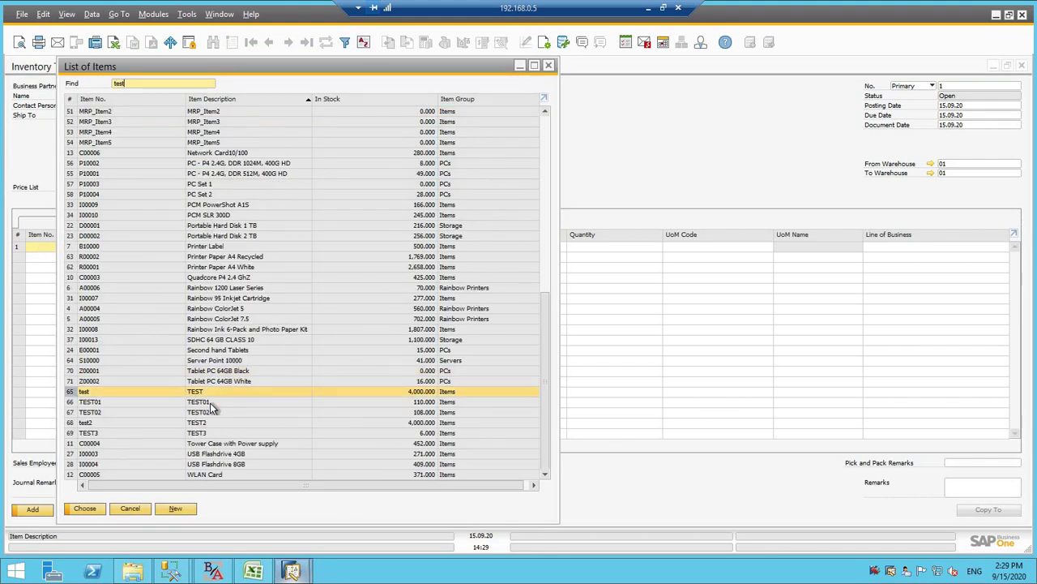
double_click(209, 403)
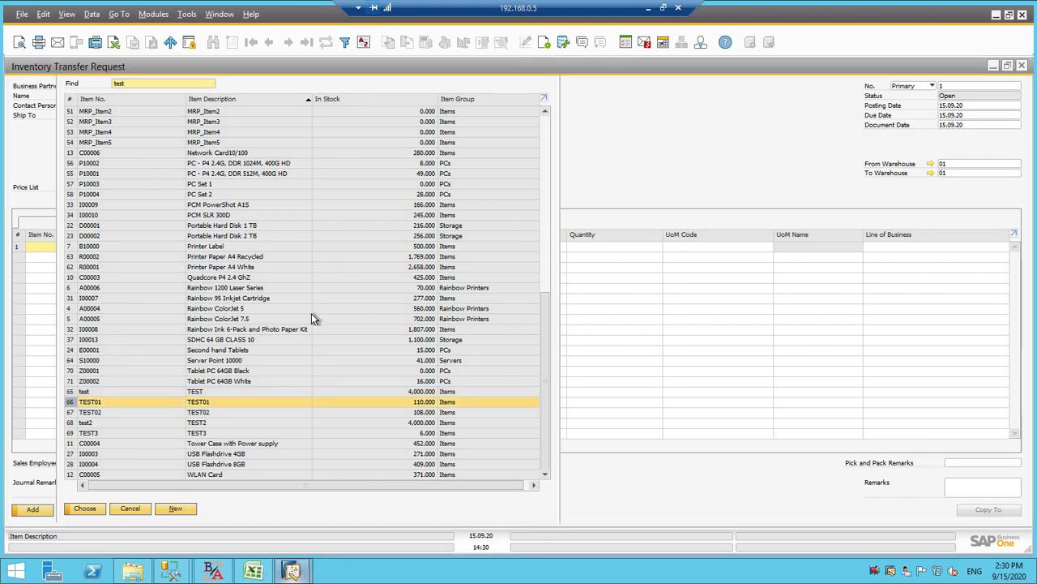
key(Tab)
key(Tab)
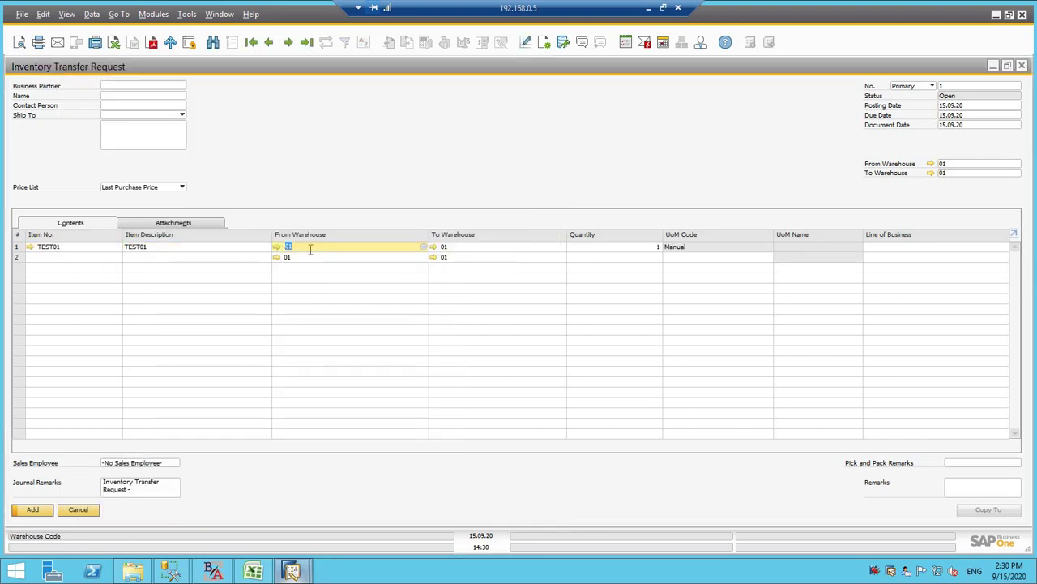
- Set the TEST01 row's destination warehouse to 02 with a quantity of 10, and add the transfer request
click(488, 249)
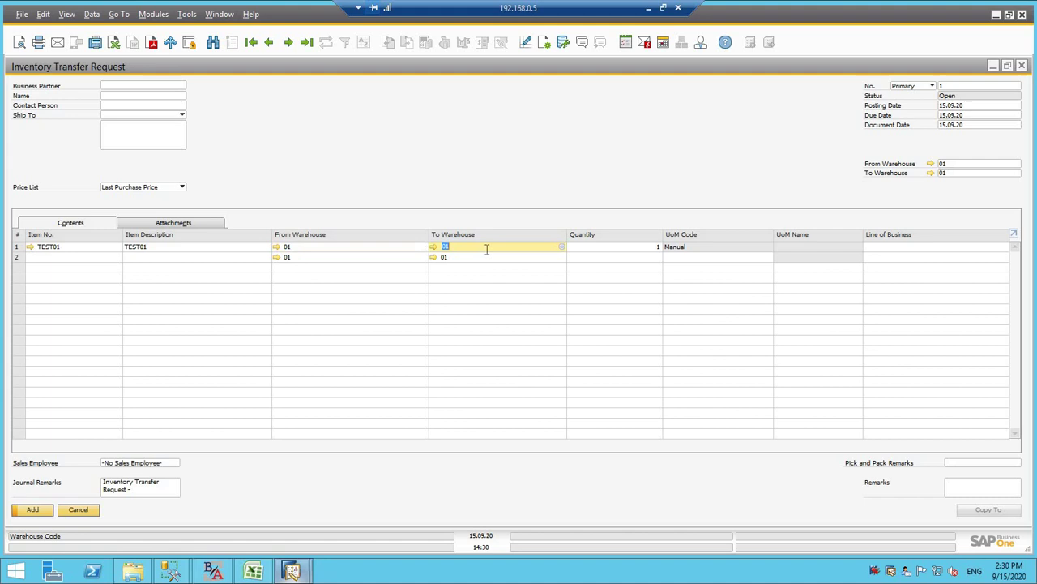
key(BackSpace)
text(2)
key(Tab)
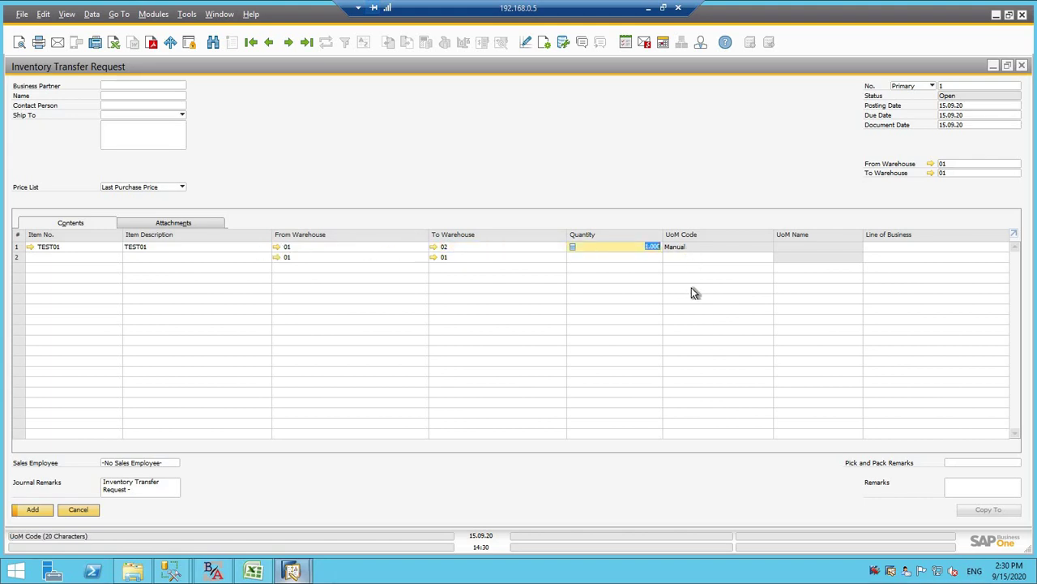
text(10)
key(Tab)
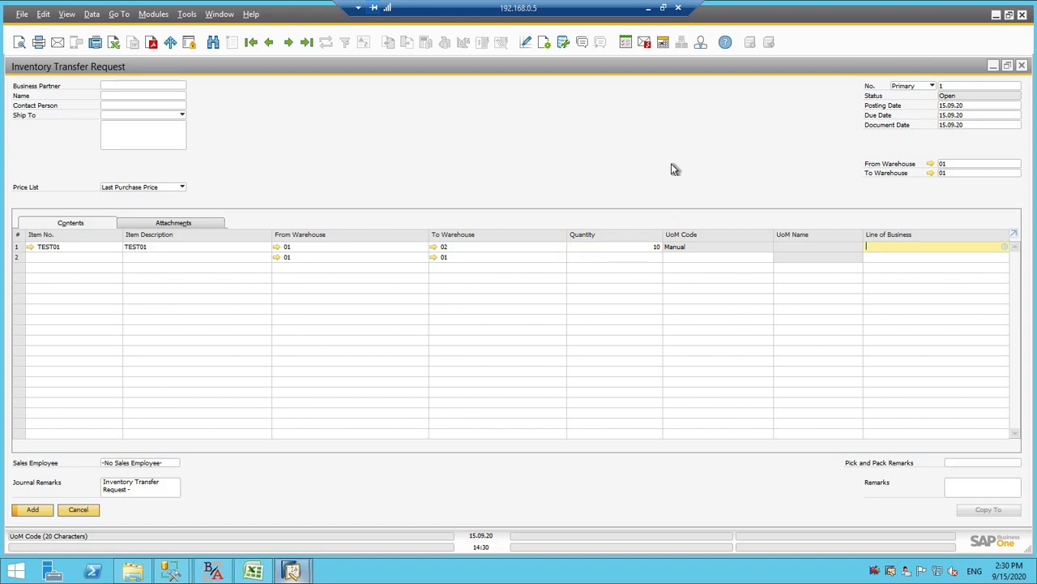
click(32, 509)
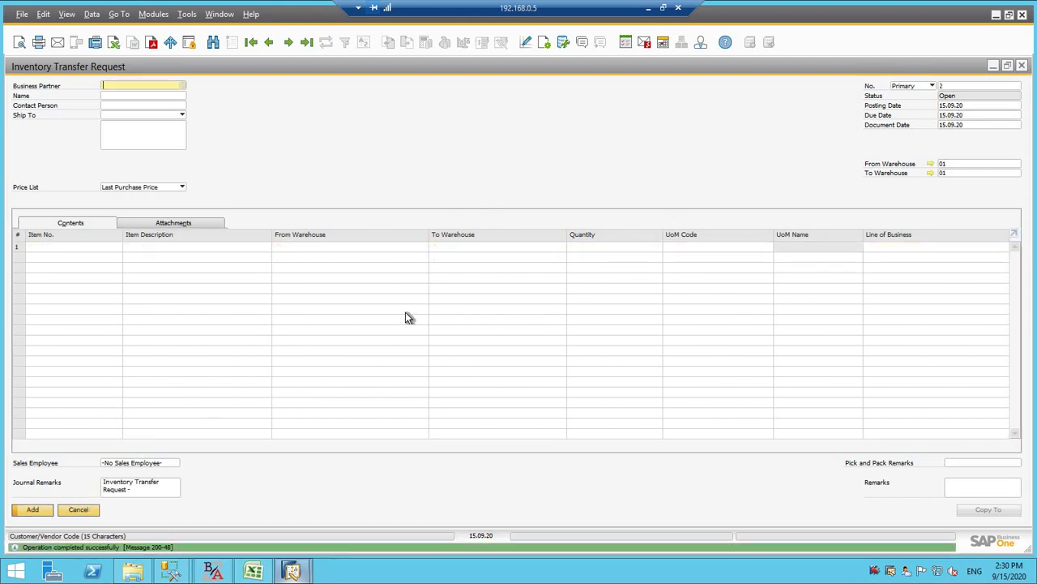
- Bring up the saved transfer request and copy it to an Inventory Transfer in a maximized window
key(ctrl+Page_Down)
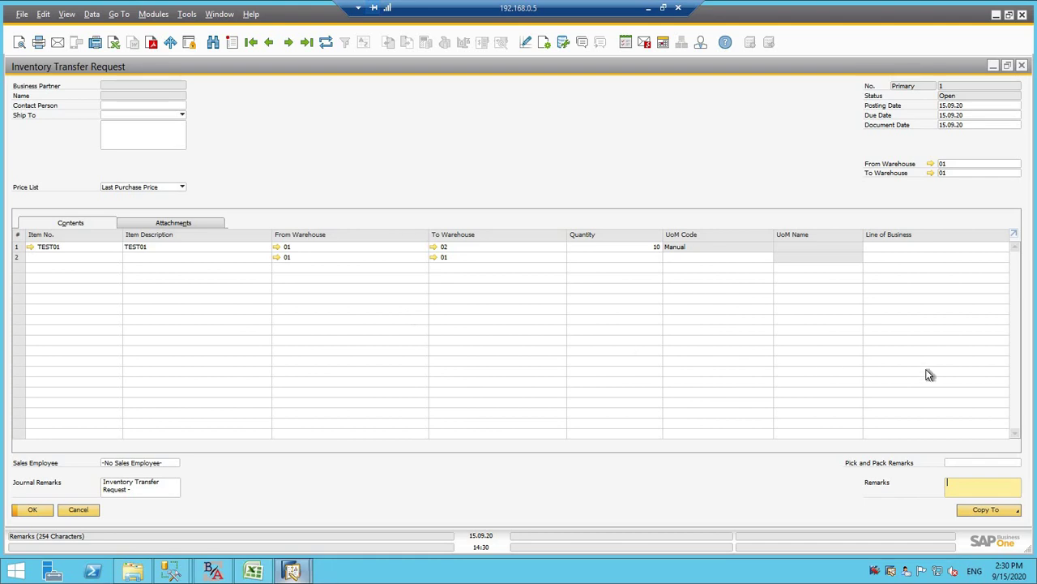
click(999, 512)
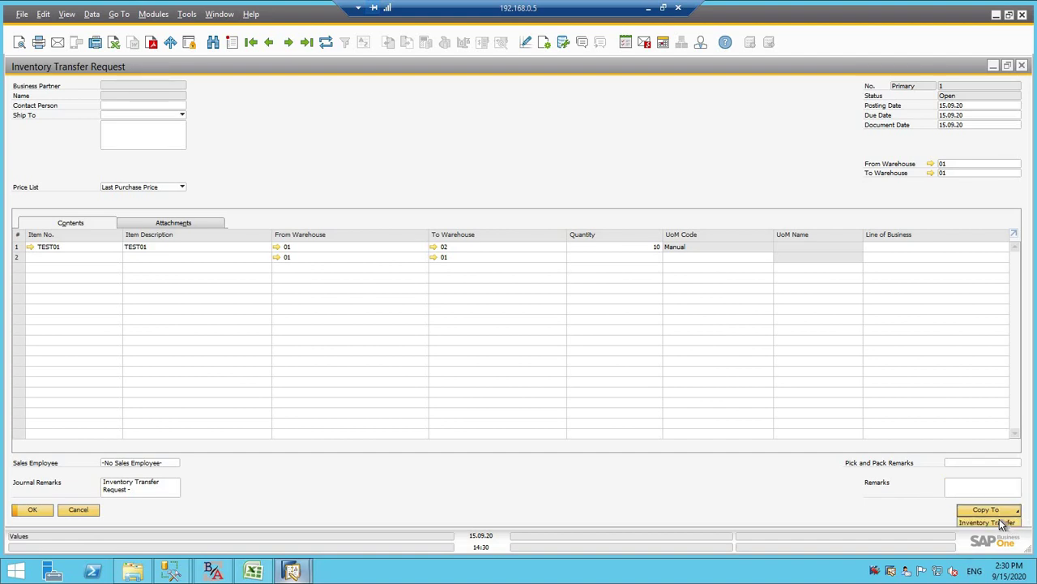
click(987, 522)
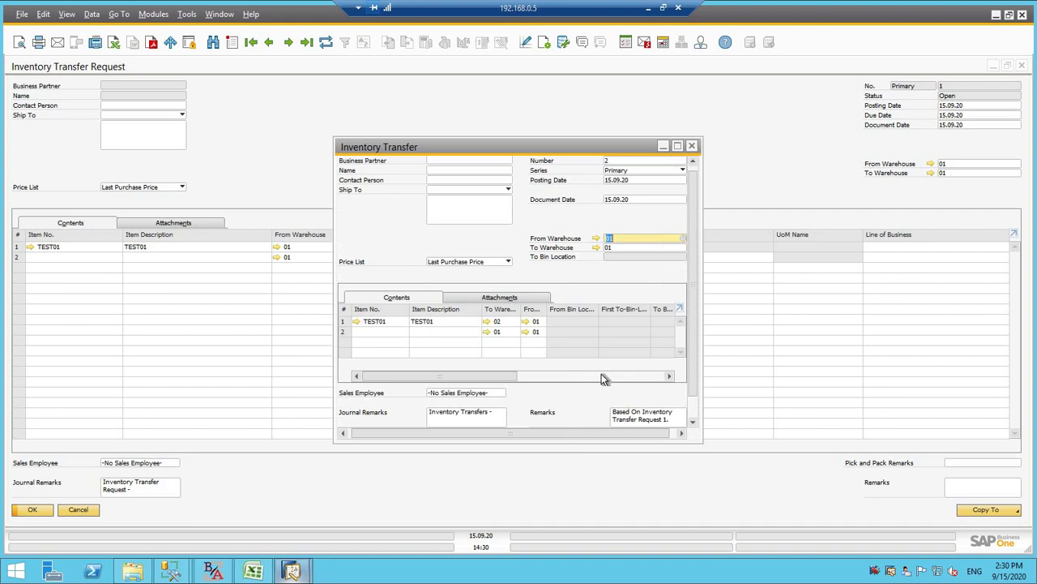
click(679, 147)
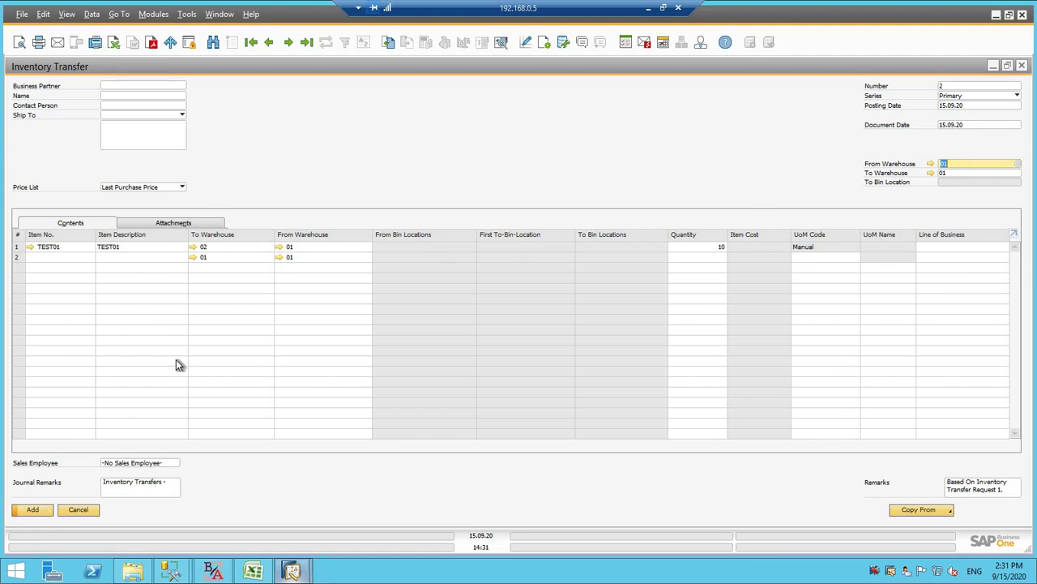
- Allocate the batch for the TEST01 row by automatic selection and post the inventory transfer
key(Return)
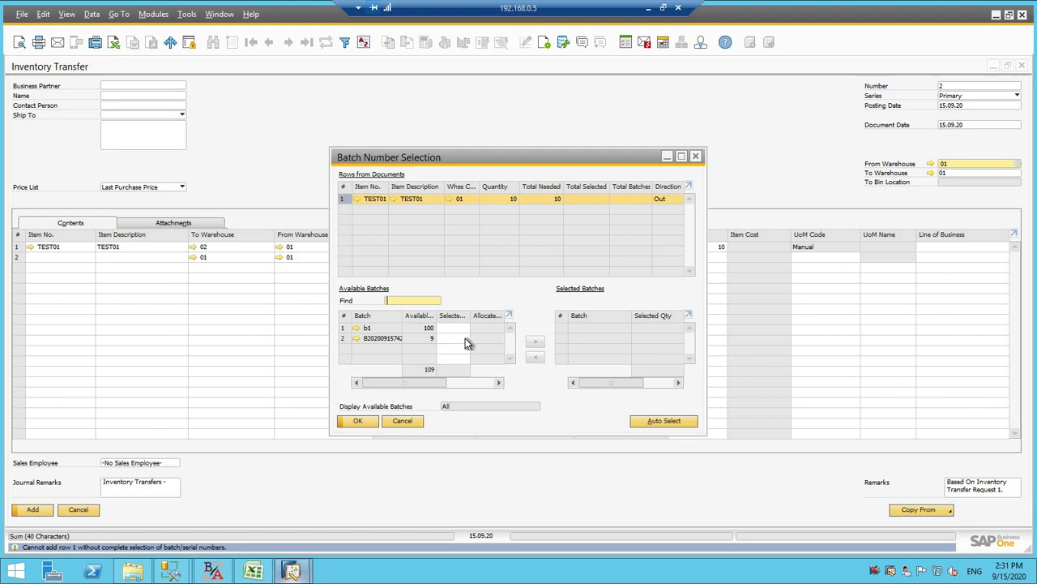
click(457, 338)
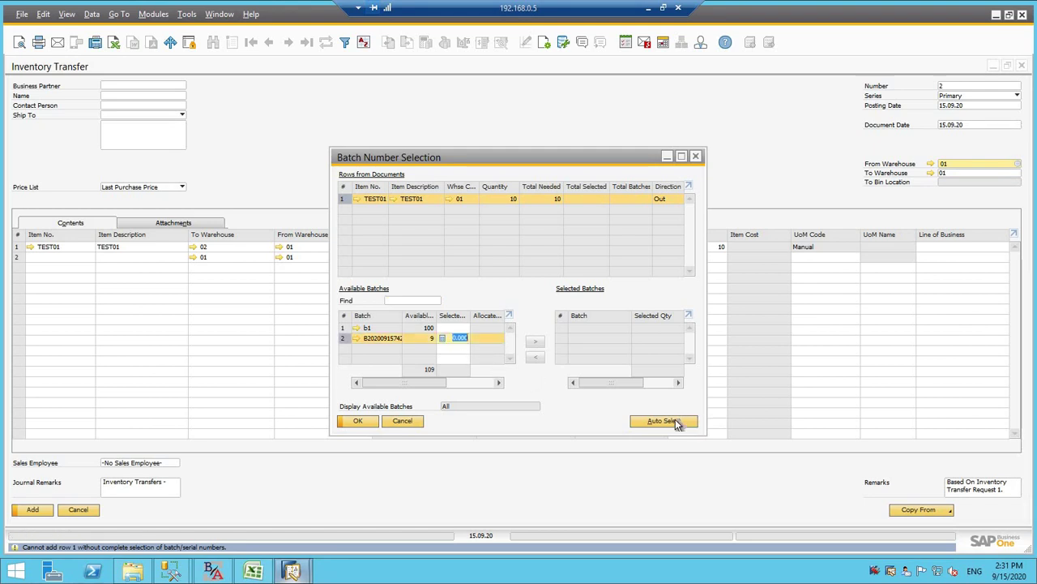
click(675, 419)
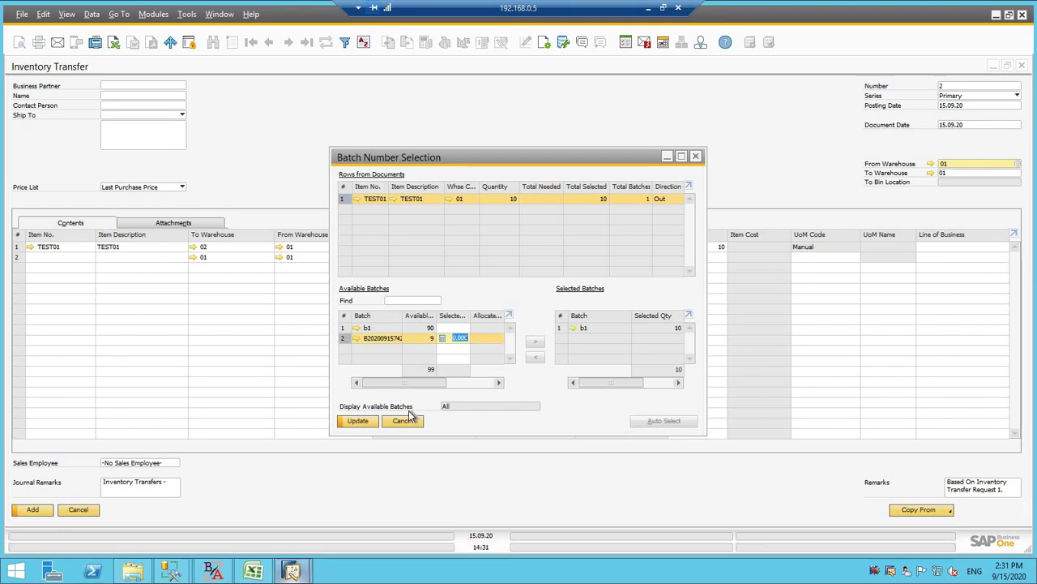
click(354, 423)
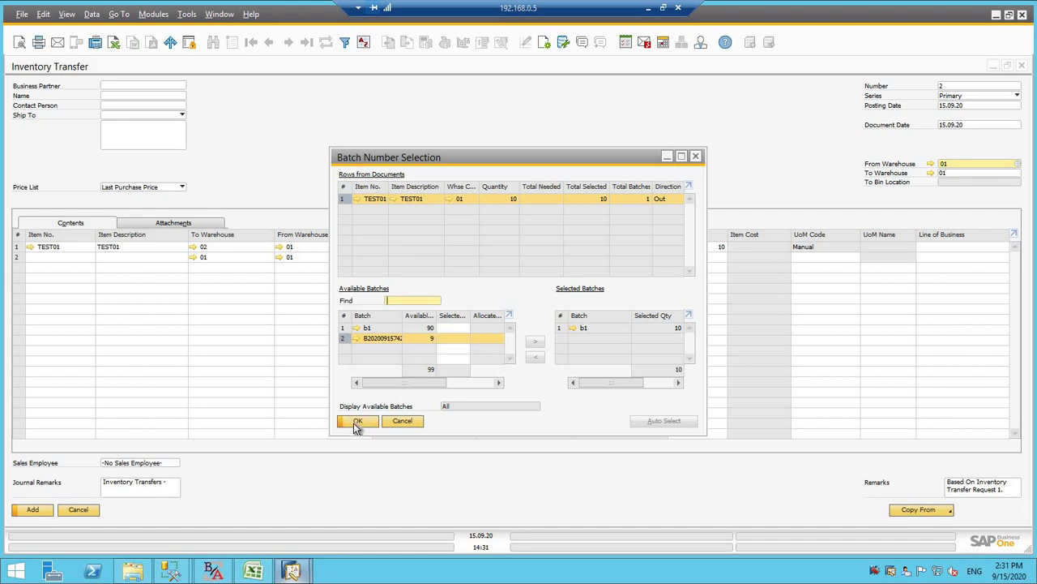
click(354, 422)
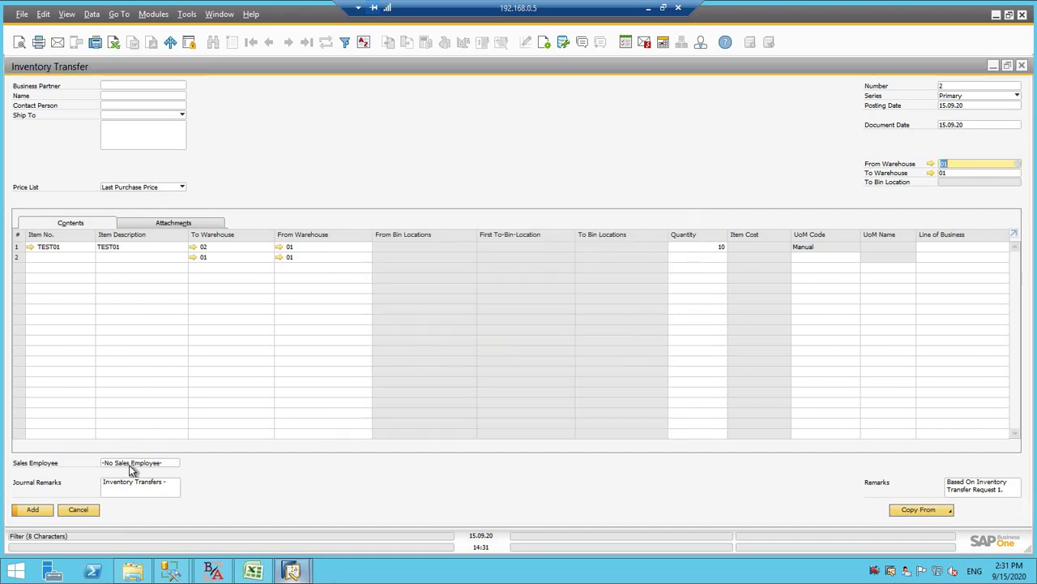
click(30, 511)
click(386, 300)
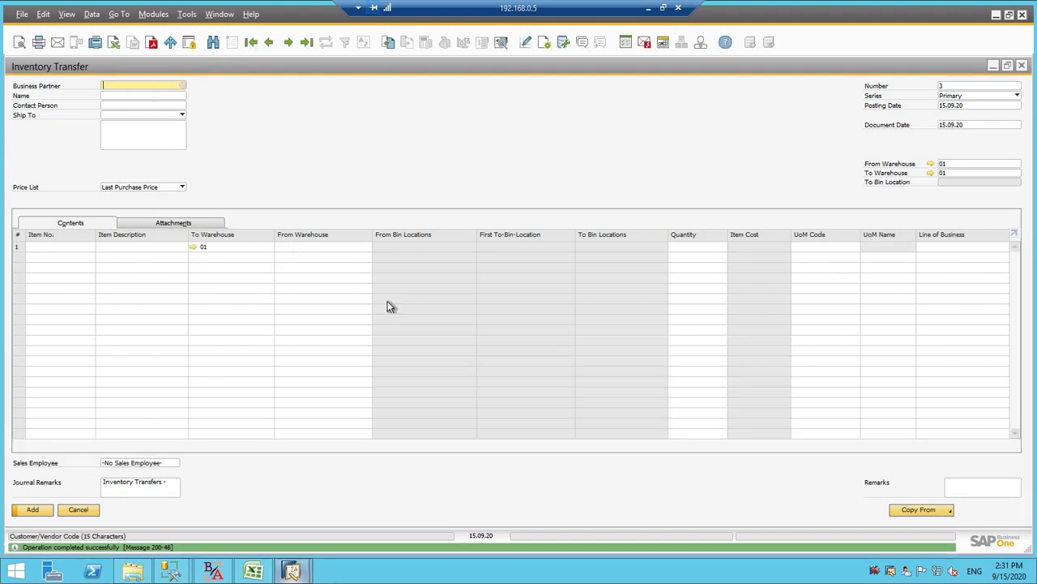
- Bring up the posted inventory transfer and examine its journal entry
key(Page_Up)
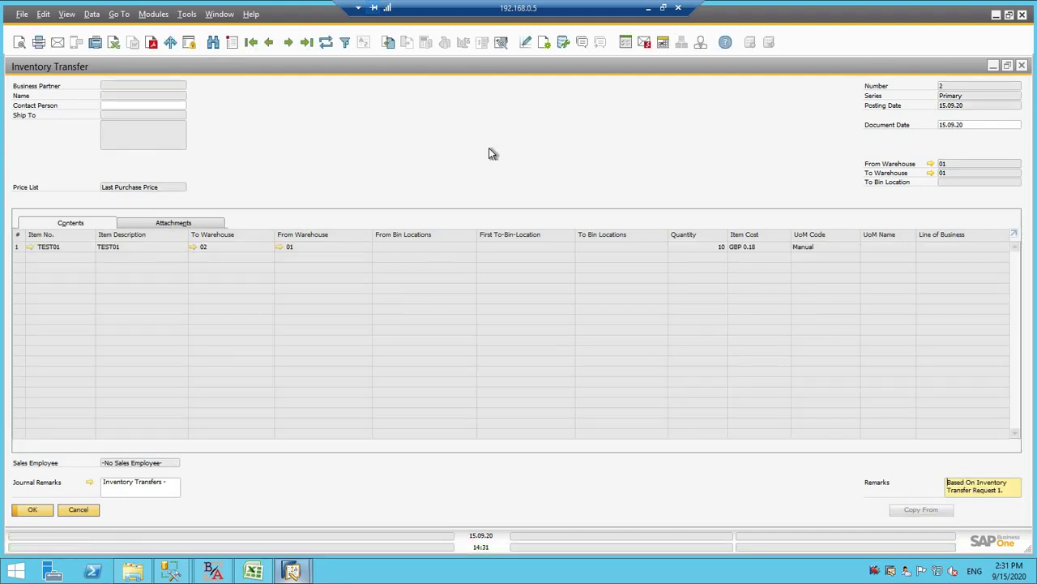
click(89, 481)
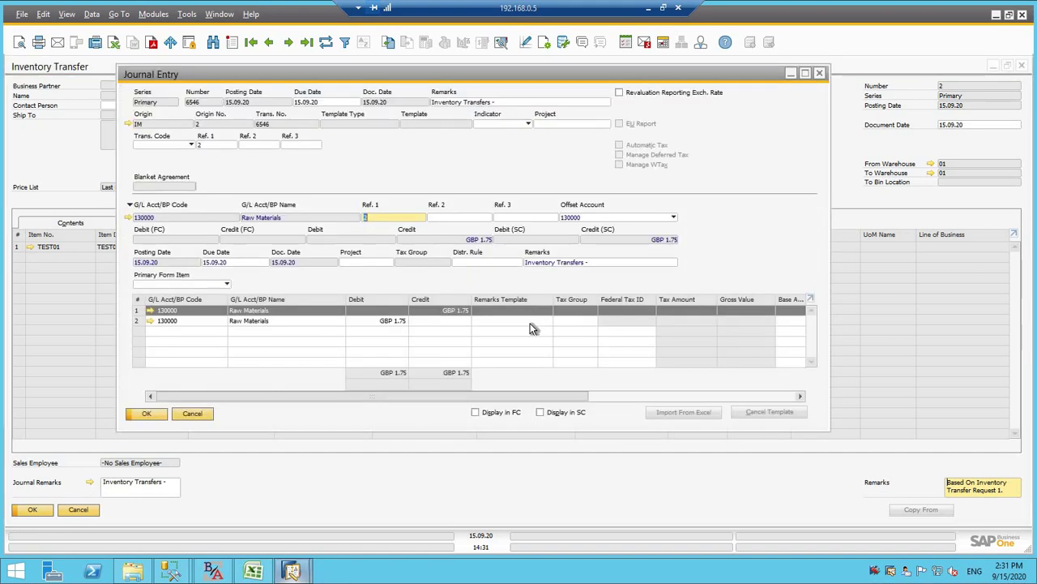